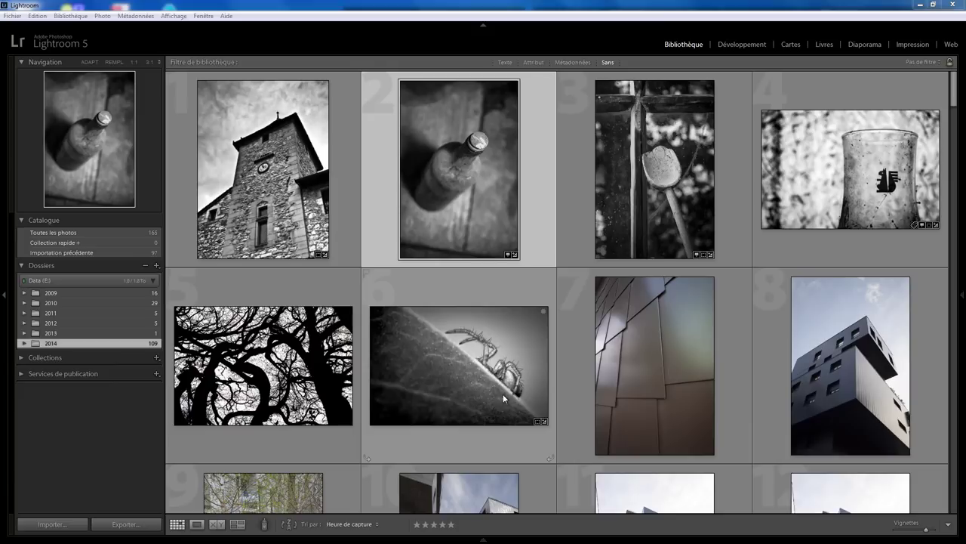
Step: Show every catalogue photo with 'Toutes les photos'
click(70, 231)
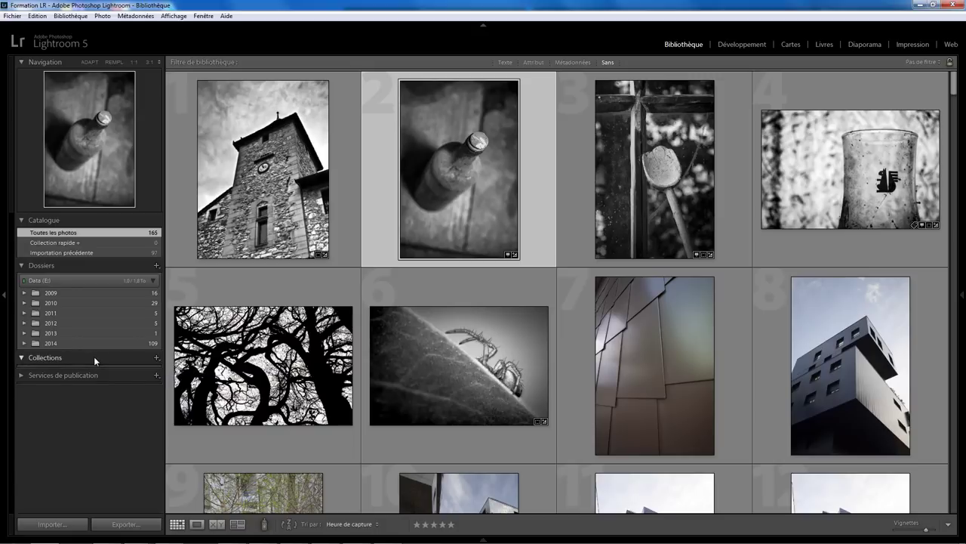
Step: Add a new collection set called 'Sortie avec des photographes' via the Collections + menu
click(156, 357)
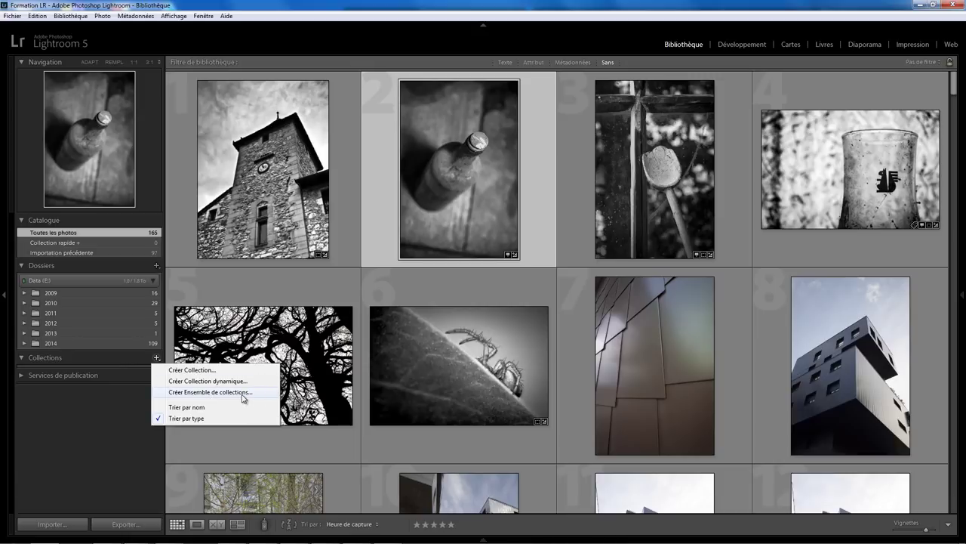
click(243, 394)
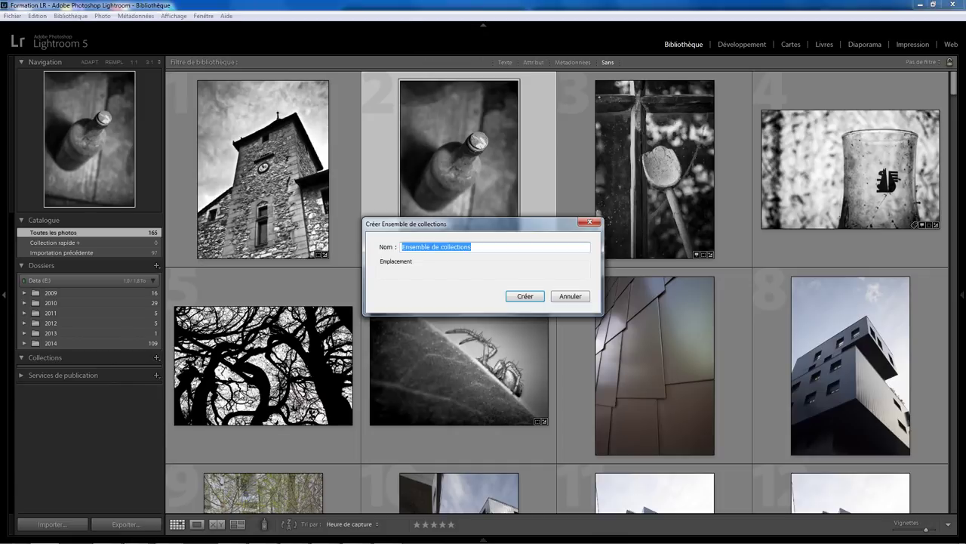
text(Sortie )
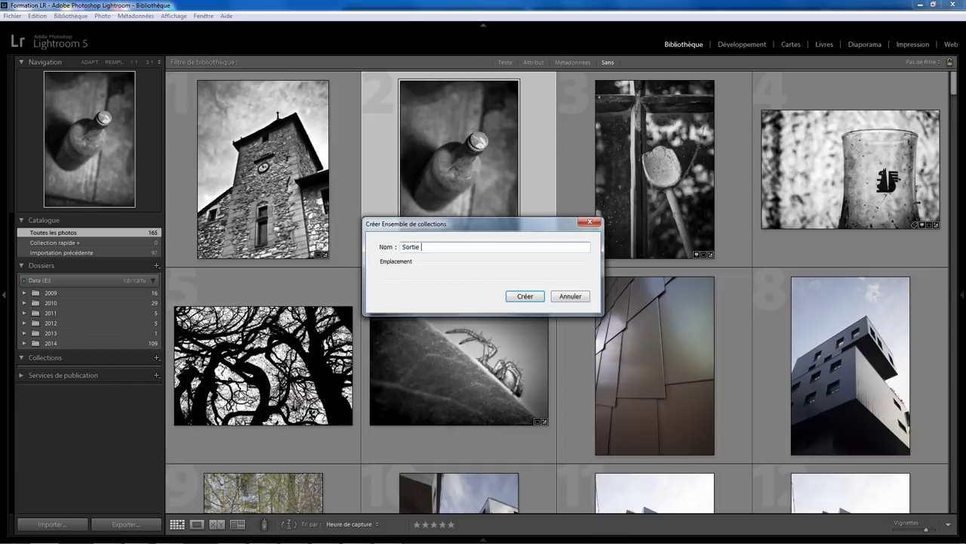
text(avec des p)
text(hotographe)
text(s)
key(Return)
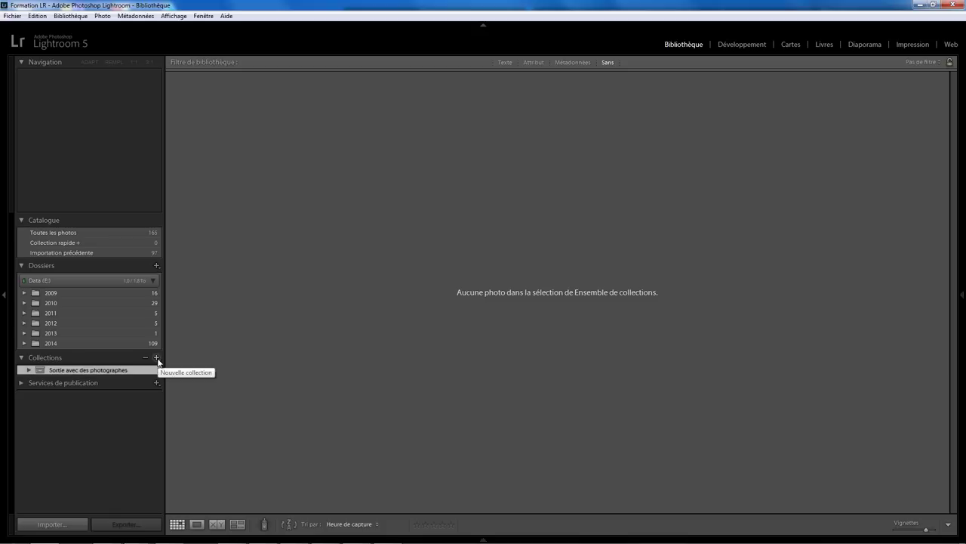
Step: Create a new collection named 'Lyon'
click(157, 359)
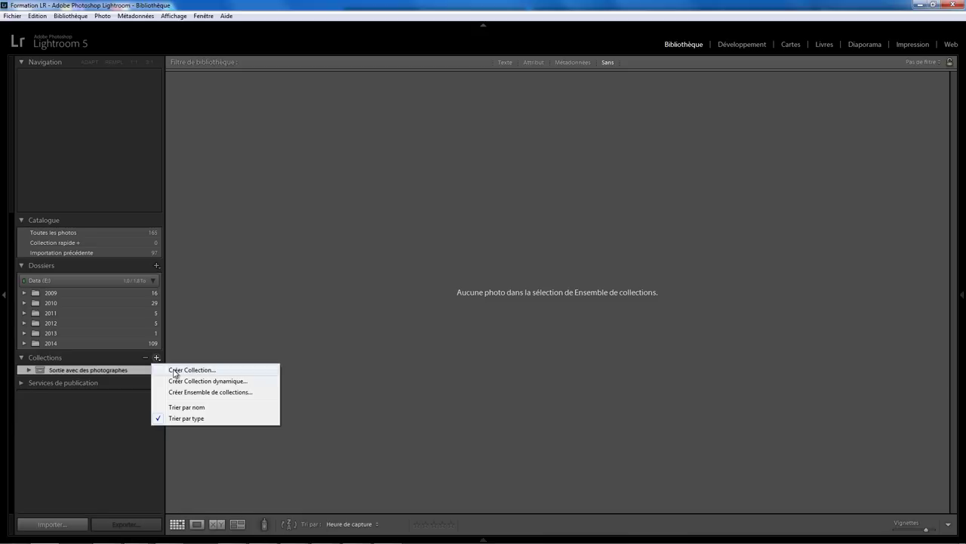
click(188, 370)
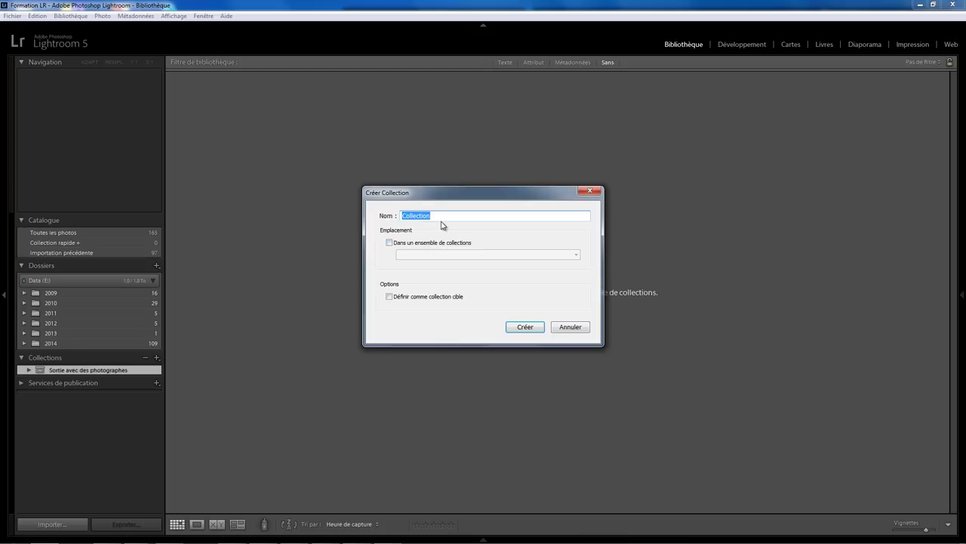
text(L)
text(yon)
click(528, 327)
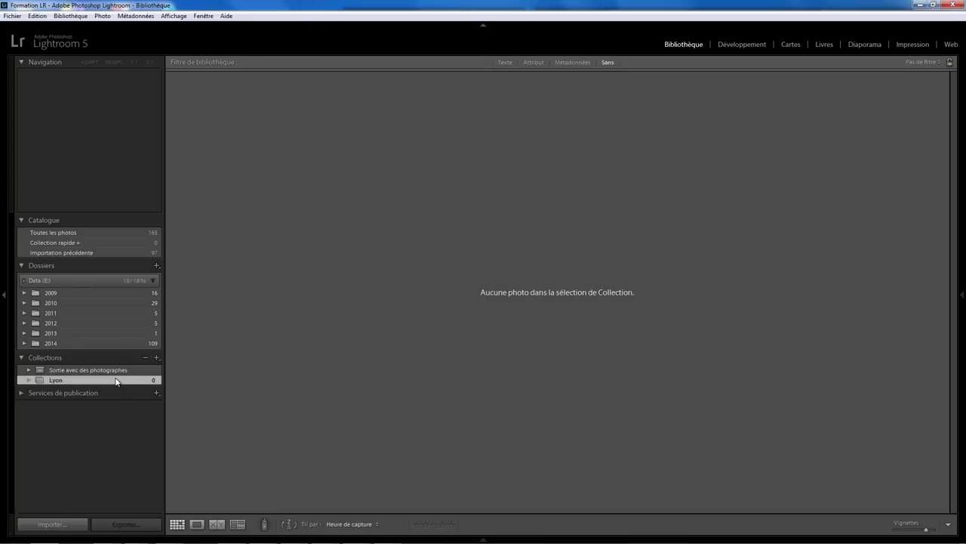
Step: Create an 'Annecy' collection inside the 'Sortie avec des photographes' set
click(157, 358)
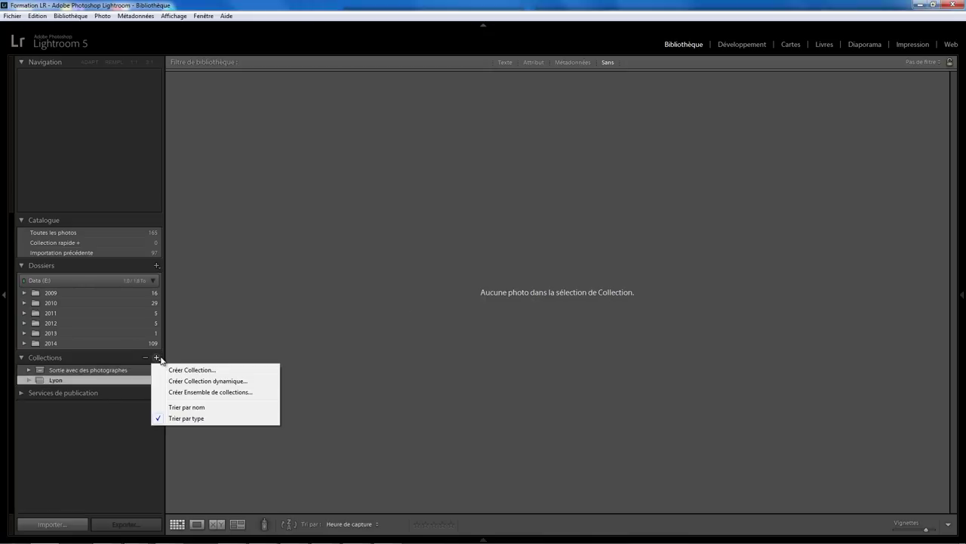
click(195, 369)
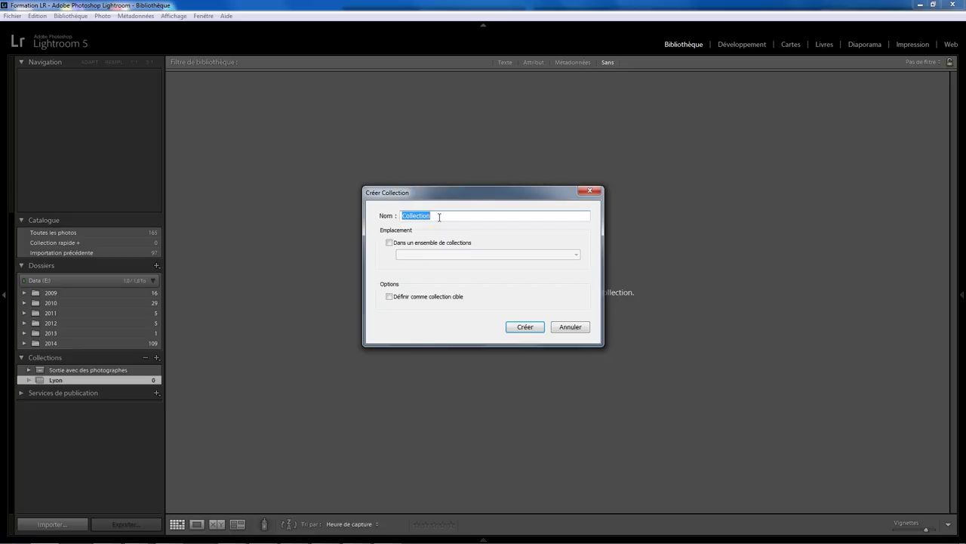
text(Annec)
text(y)
click(424, 243)
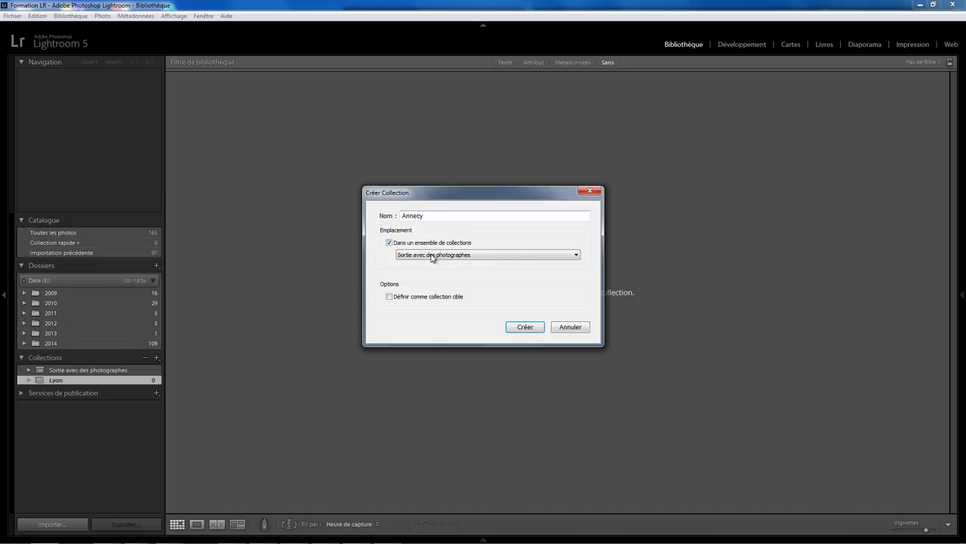
click(437, 257)
click(437, 257)
click(523, 327)
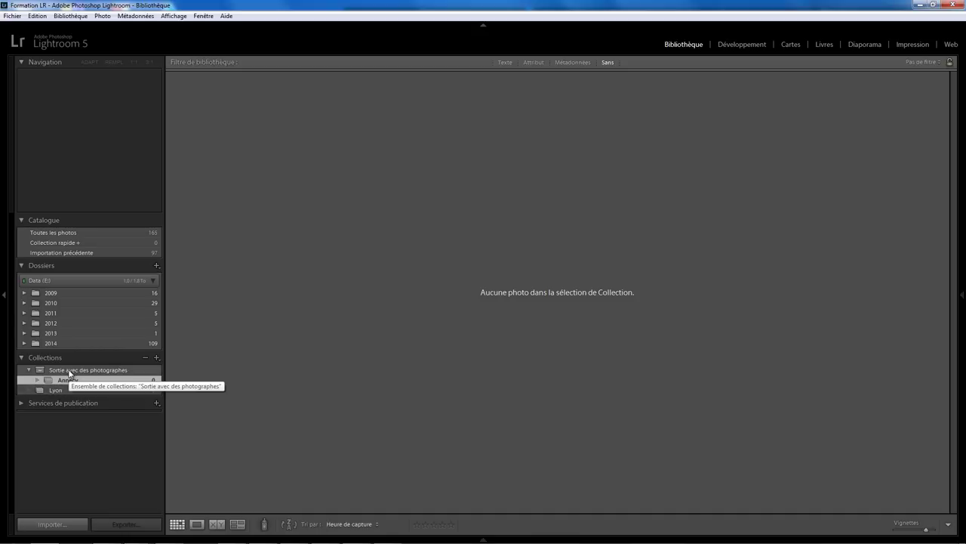
Step: Drag the Lyon collection into the 'Sortie avec des photographes' set
click(58, 389)
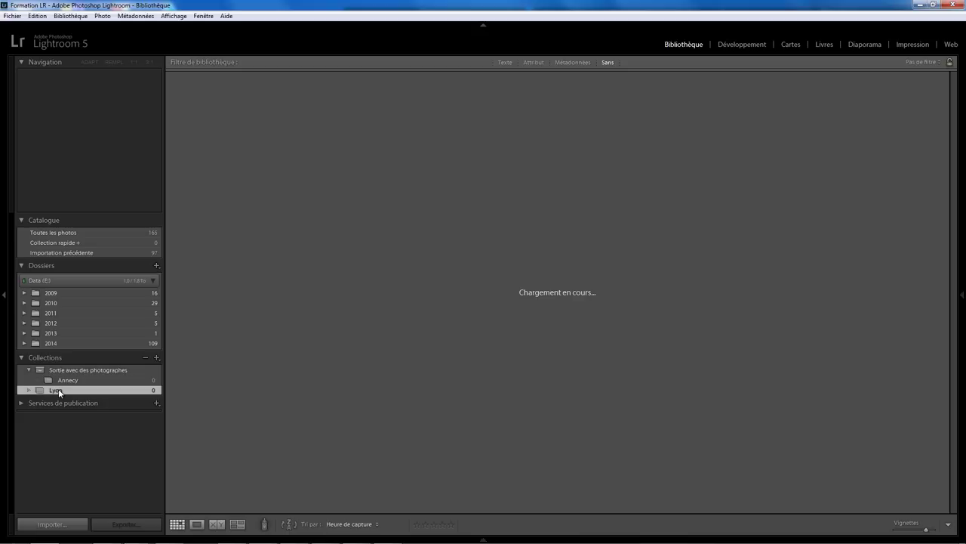
drag(58, 388, 84, 369)
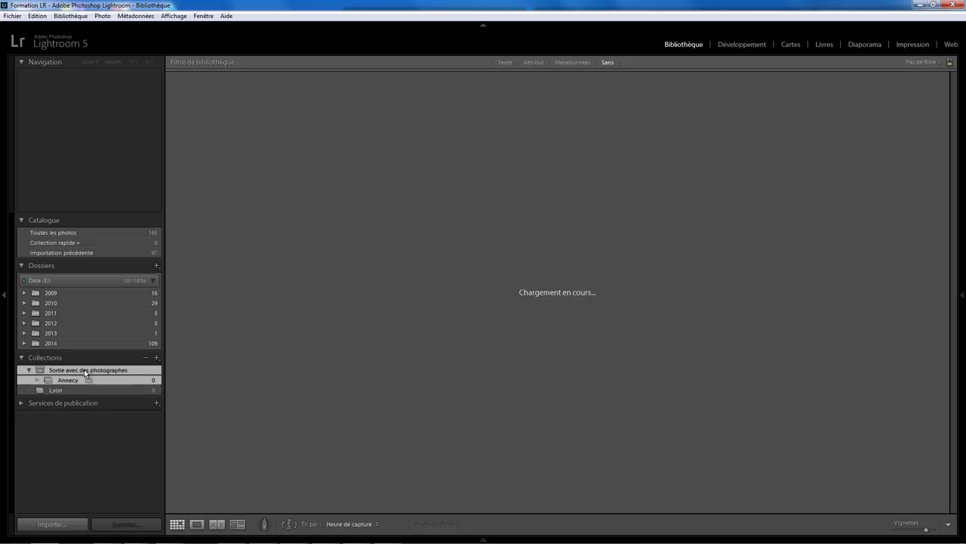
drag(84, 370, 84, 369)
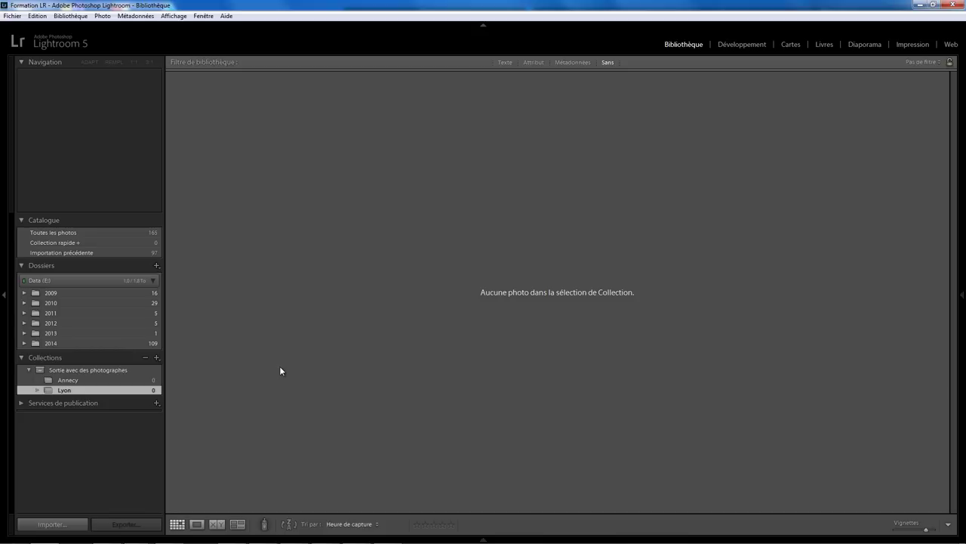
Step: In the 2014 folder, select the 75 photos from the copper facade through the cathedral shot
click(83, 343)
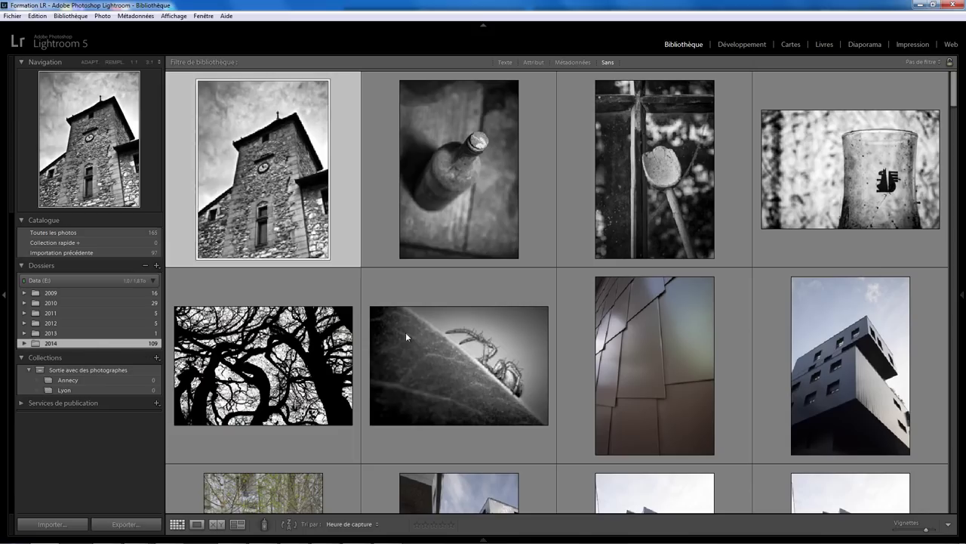
click(578, 323)
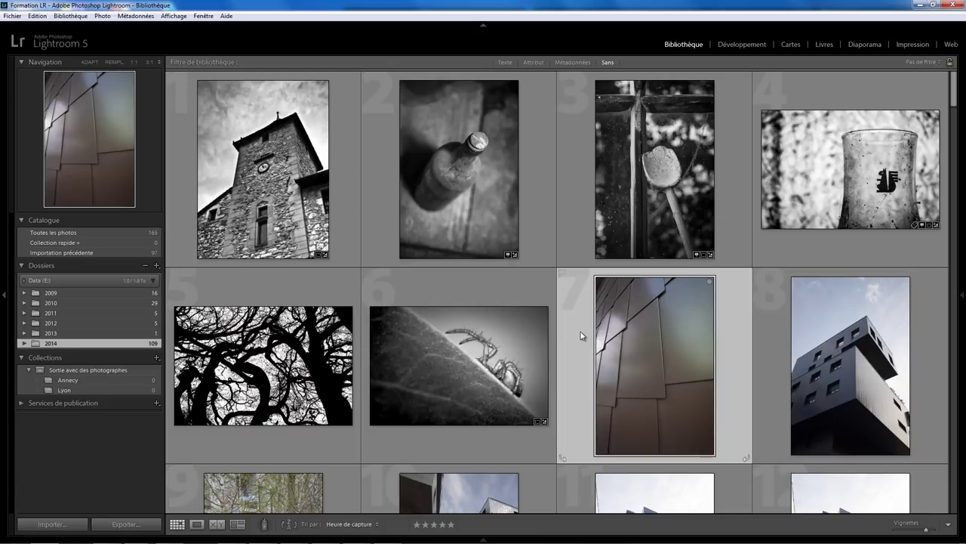
scroll(581, 332, down, 2)
scroll(579, 330, down, 2)
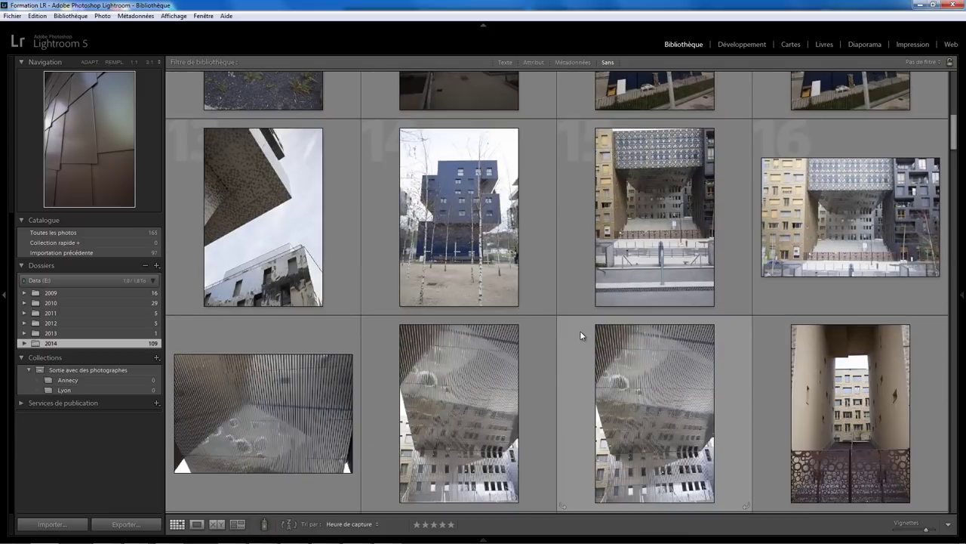
scroll(580, 331, down, 2)
scroll(580, 331, down, 2)
scroll(580, 331, down, 3)
scroll(580, 331, down, 3)
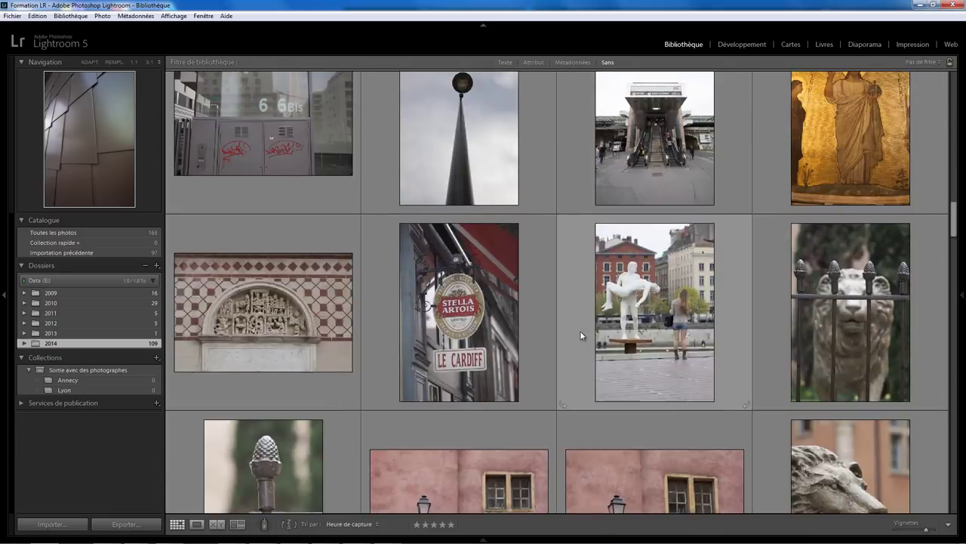
scroll(580, 330, down, 2)
scroll(580, 331, down, 2)
scroll(580, 331, down, 2)
scroll(580, 330, down, 1)
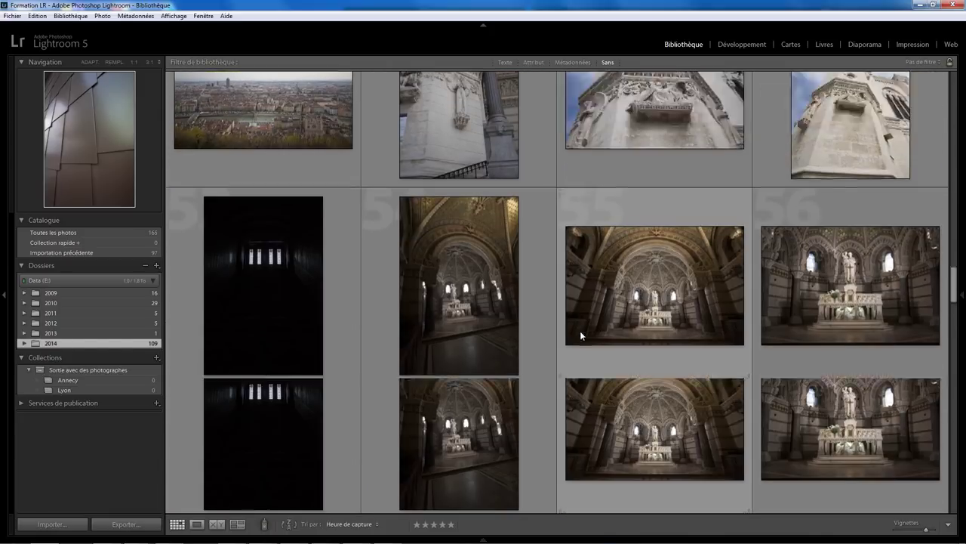
scroll(580, 331, down, 3)
scroll(580, 330, down, 2)
scroll(579, 331, down, 3)
scroll(580, 331, down, 2)
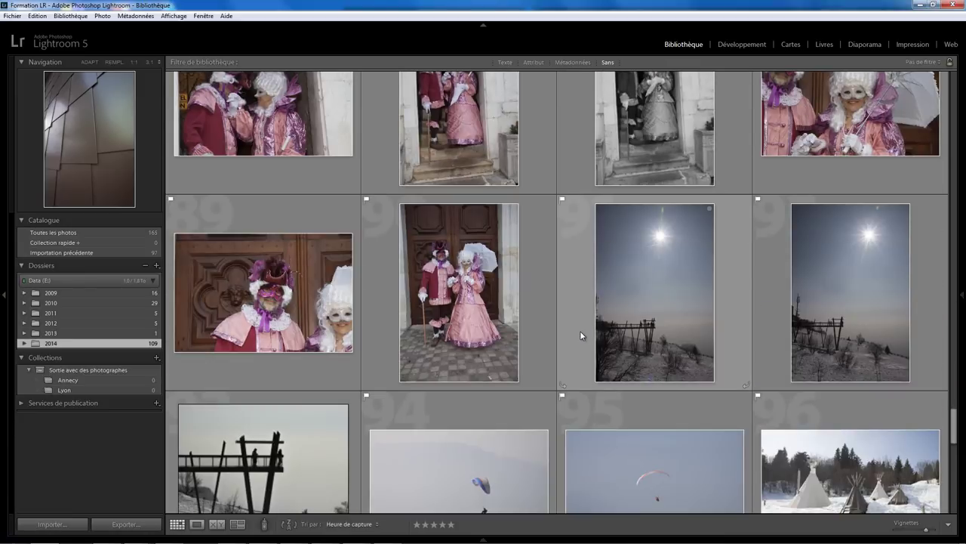
scroll(582, 335, up, 3)
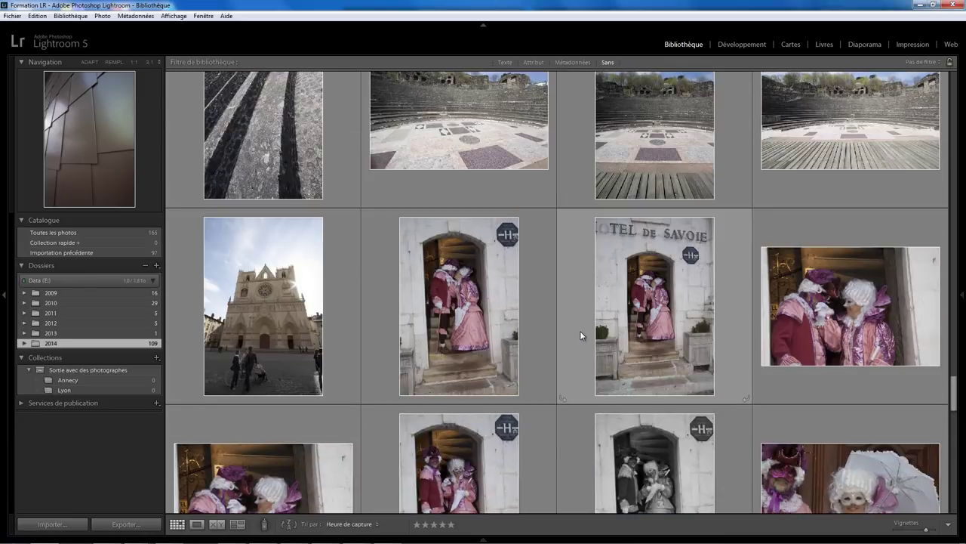
shift+click(334, 288)
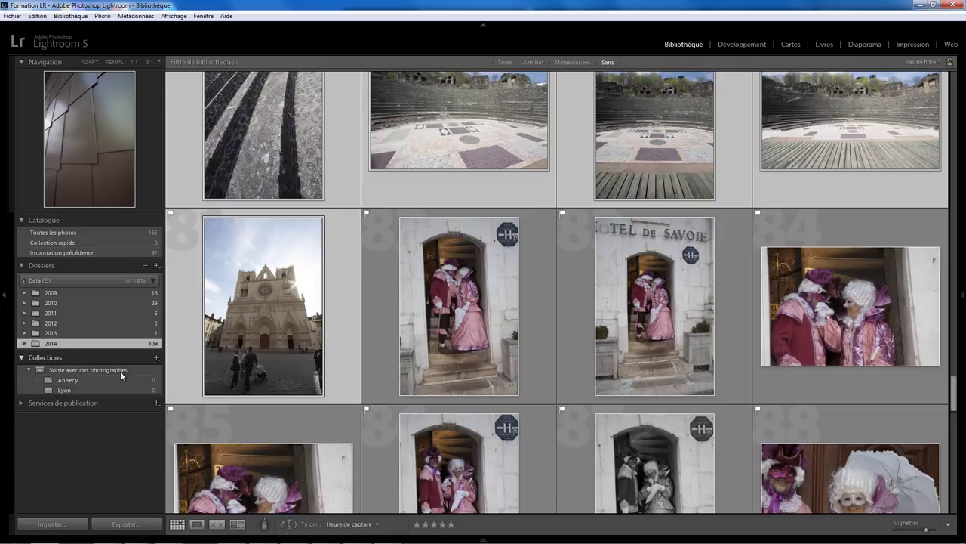
Step: Add the selected photos to the Lyon collection, then select the carnival doorway photo
right_click(90, 394)
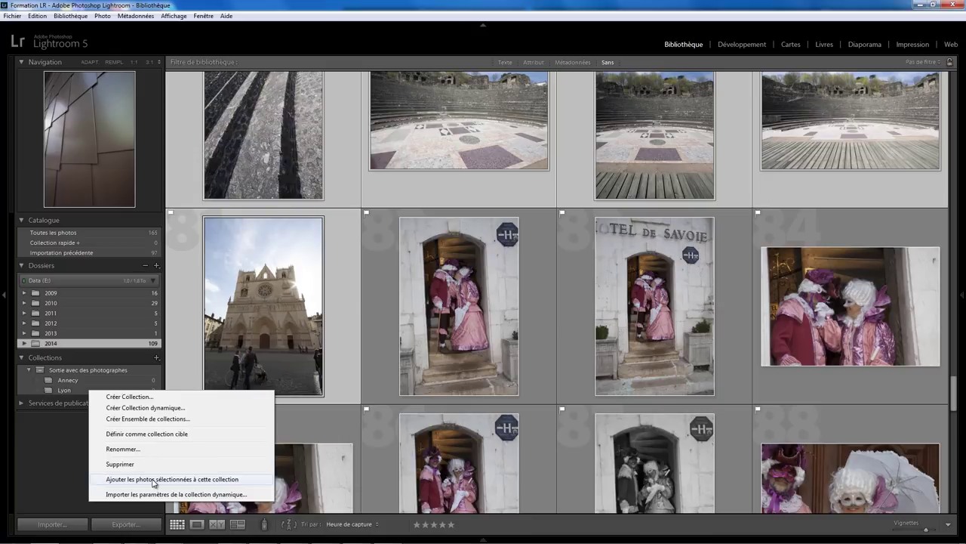
click(153, 479)
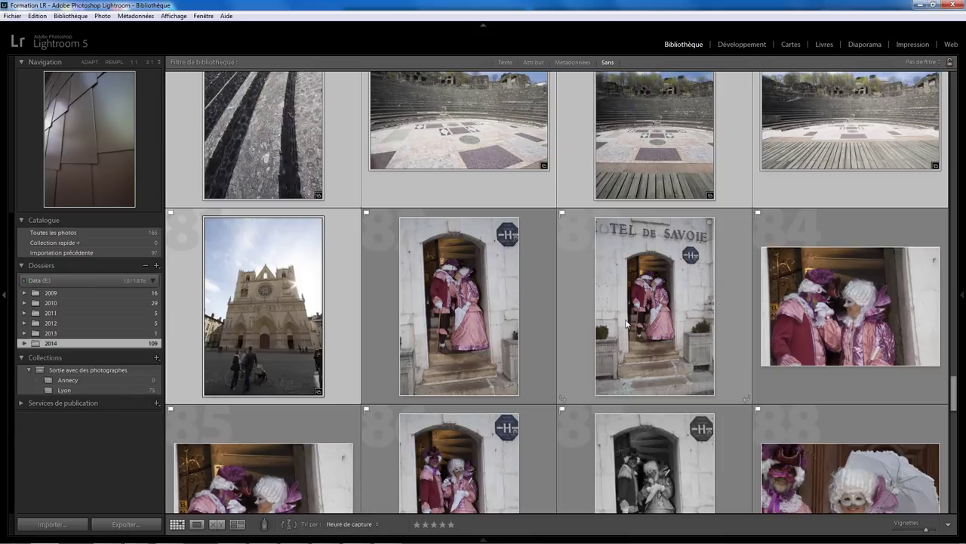
mouse_move(459, 306)
click(385, 260)
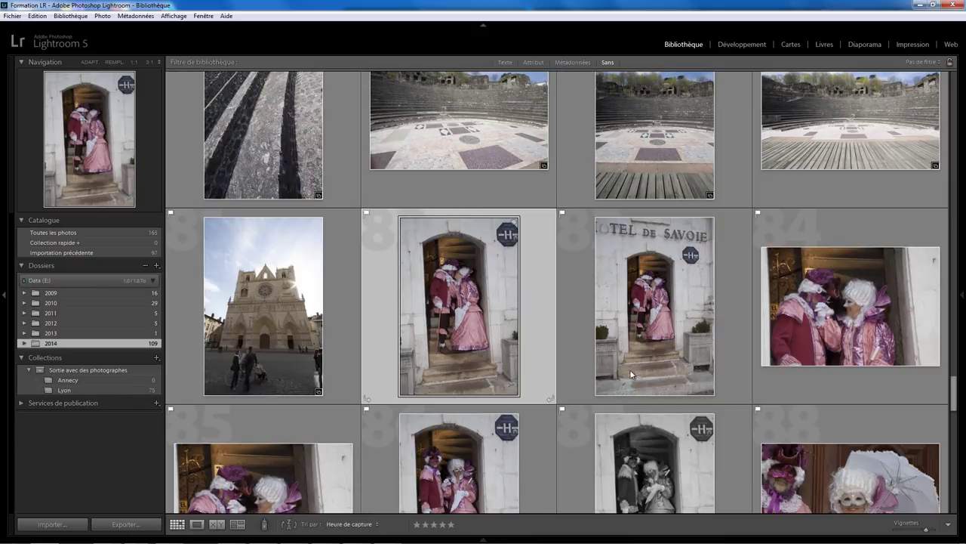
Step: Select the run of carnival photos and add them to Annecy, bringing it to 9 photos
scroll(621, 338, down, 3)
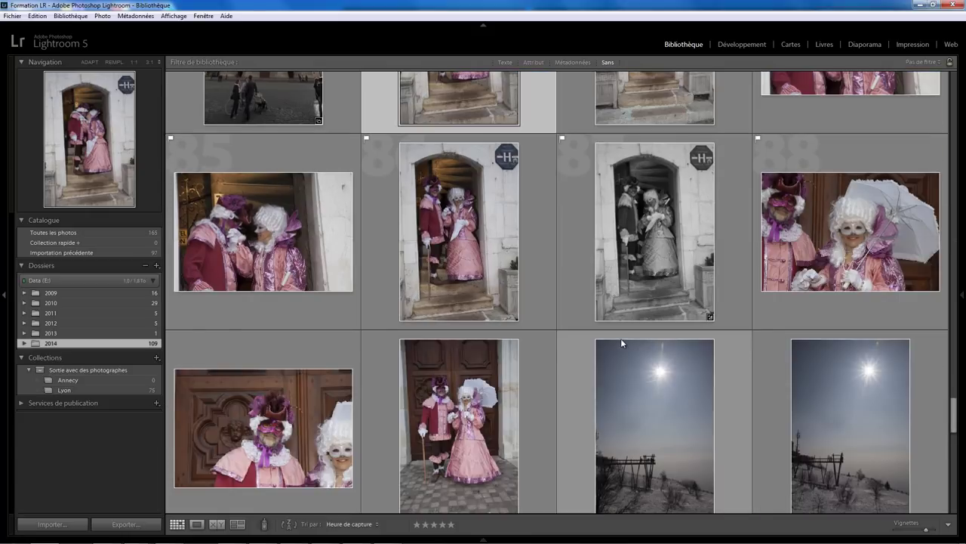
scroll(618, 334, down, 3)
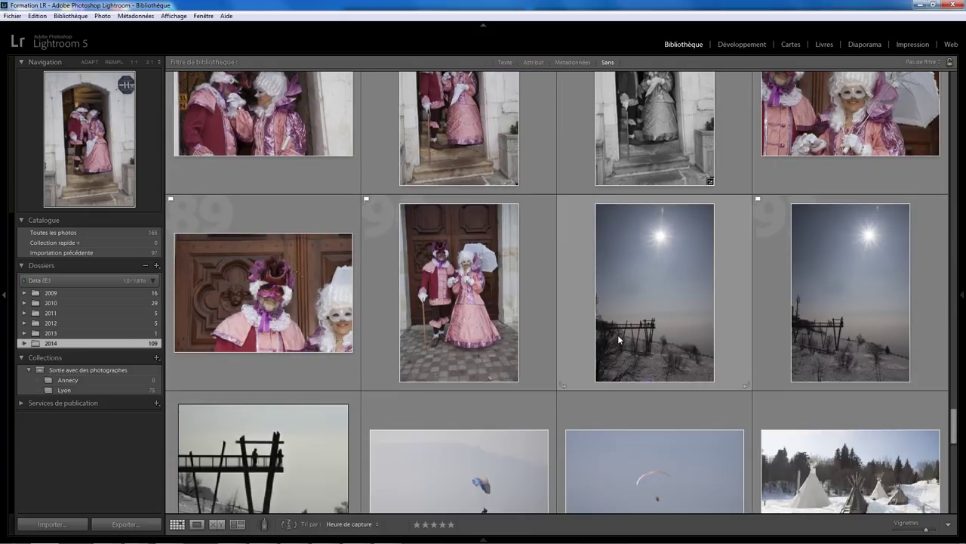
shift+click(547, 305)
right_click(104, 380)
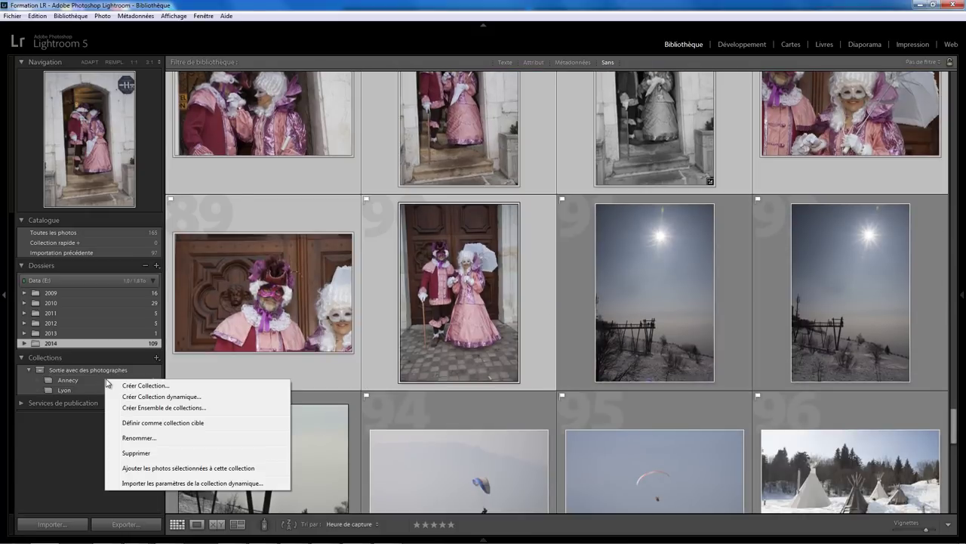
click(173, 468)
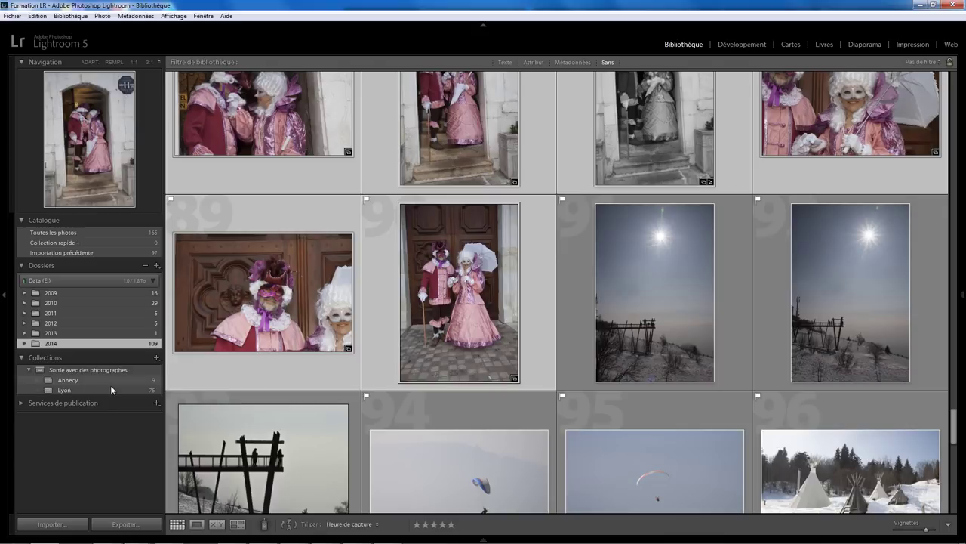
mouse_move(64, 390)
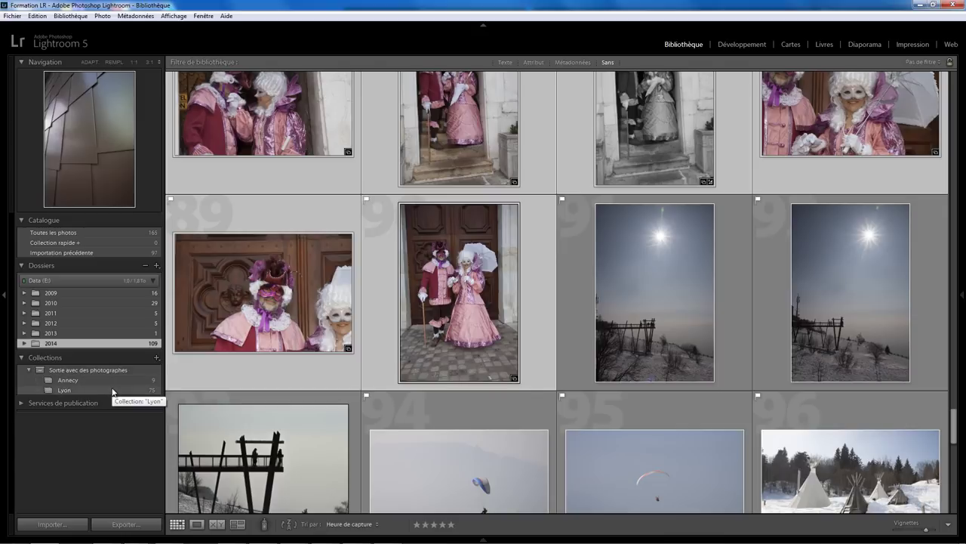
scroll(431, 276, up, 5)
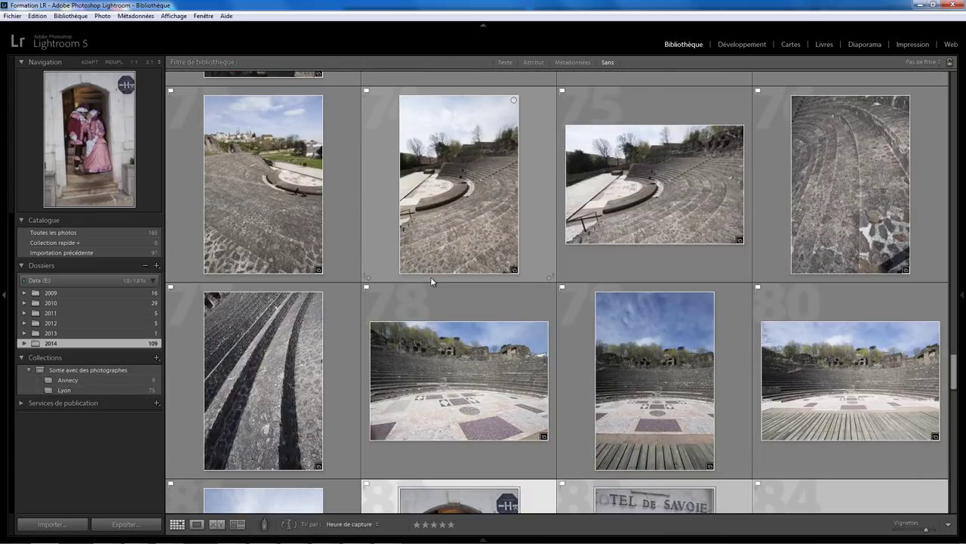
scroll(430, 277, up, 5)
scroll(430, 276, up, 3)
scroll(430, 276, down, 3)
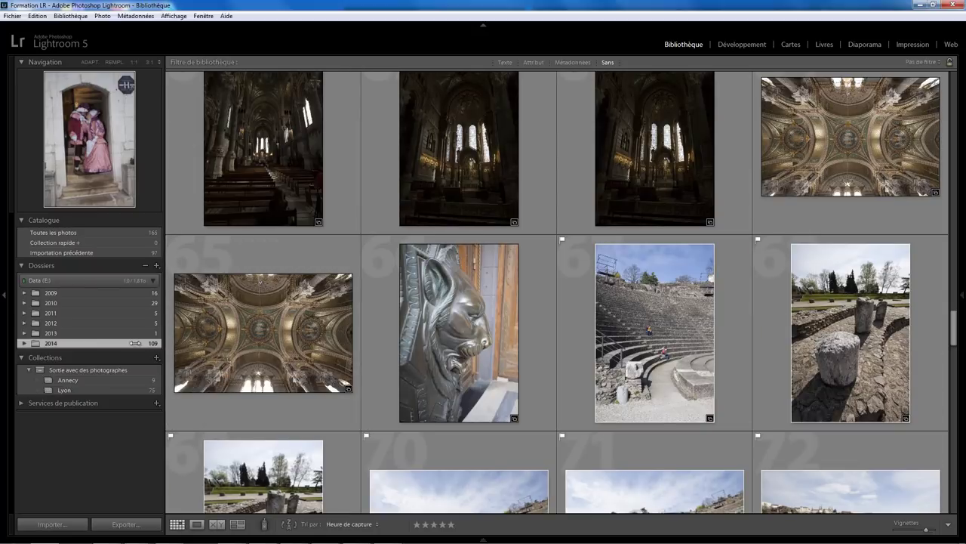
Step: Create a new collection set named 'Carnaval'
click(157, 358)
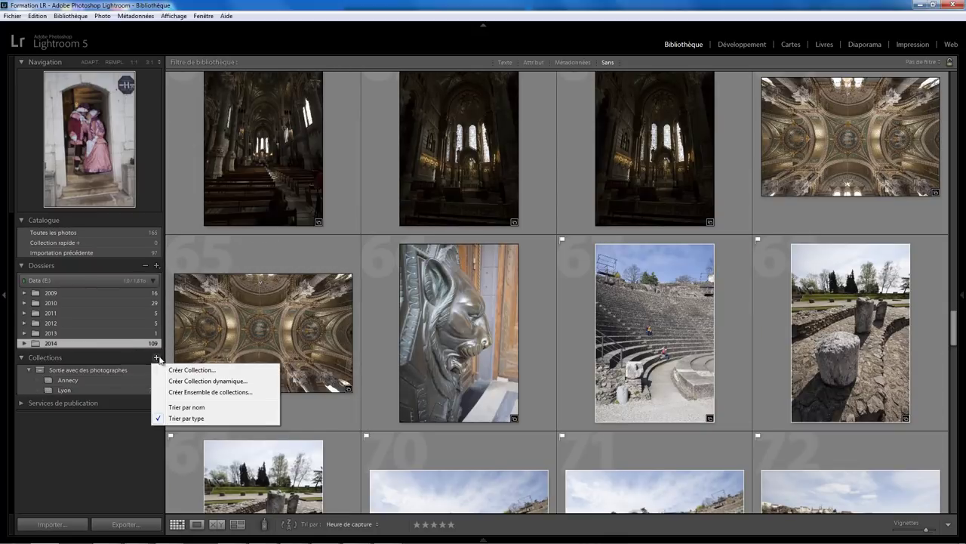
click(195, 392)
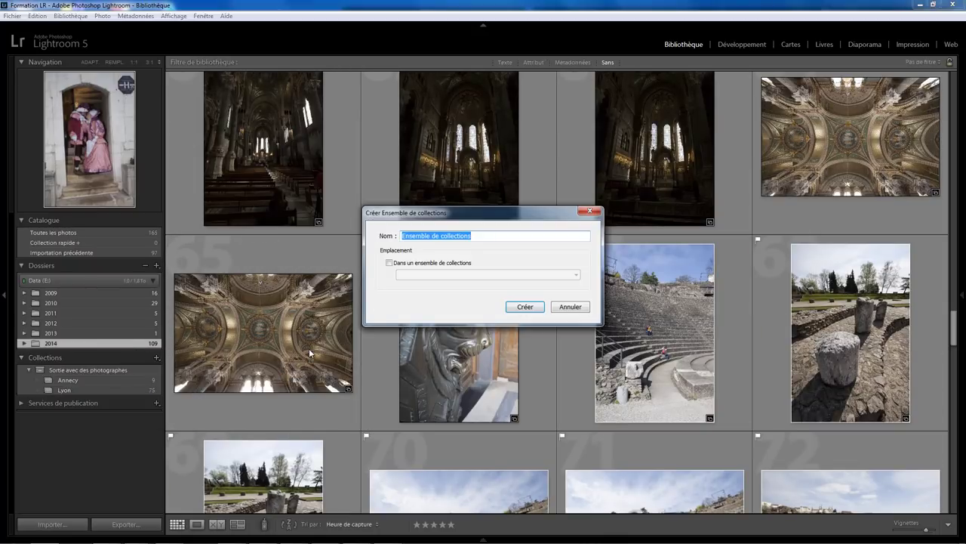
text(Carna)
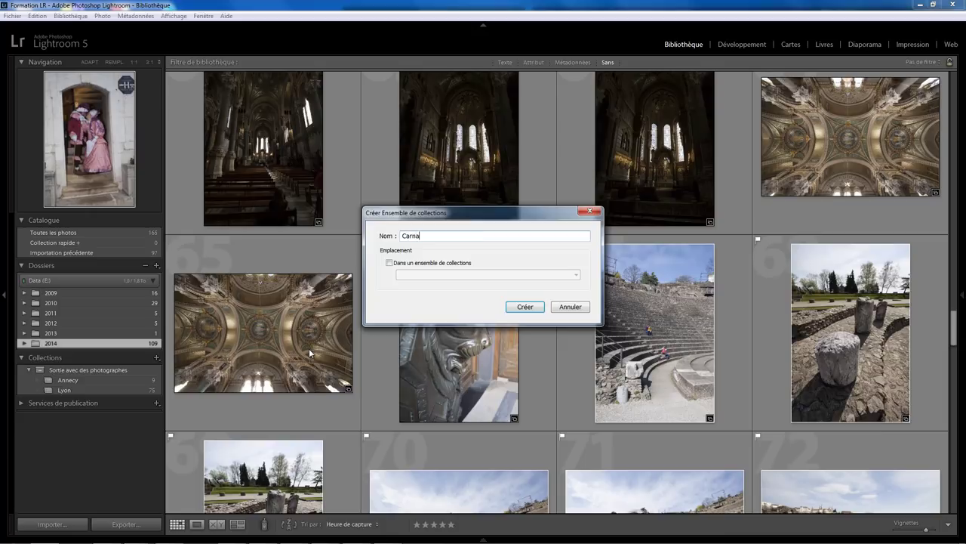
text(val)
click(525, 306)
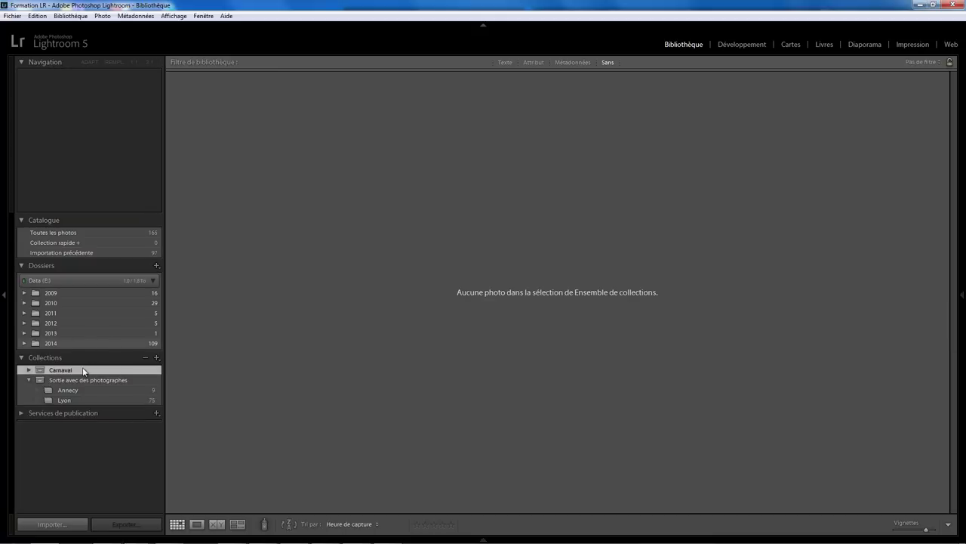
Step: Create an empty 'Annecy' collection inside the Carnaval set
click(157, 357)
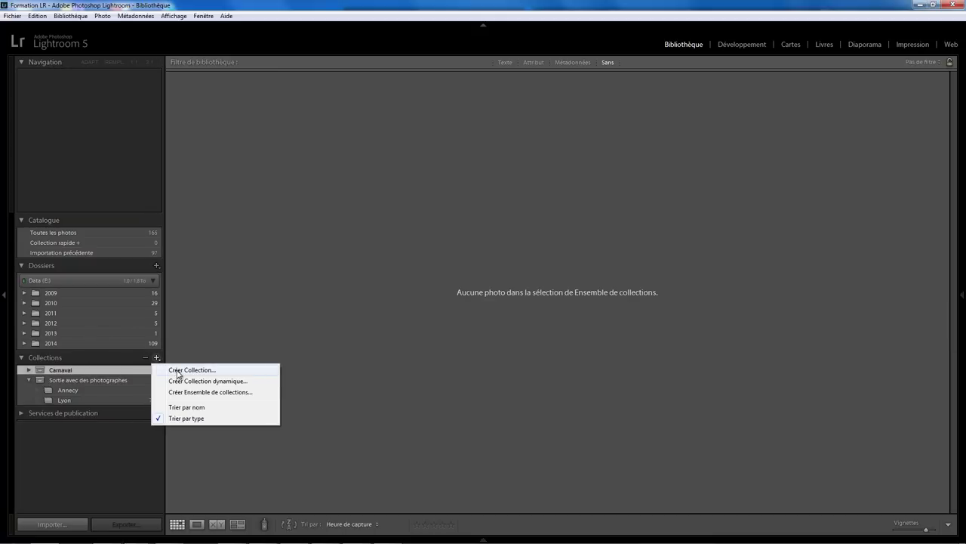
click(178, 371)
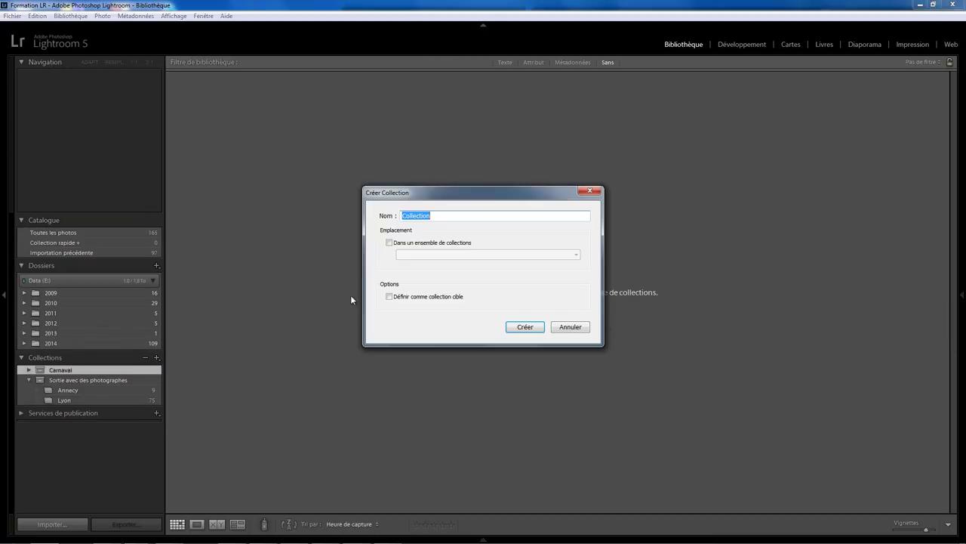
click(410, 245)
click(442, 254)
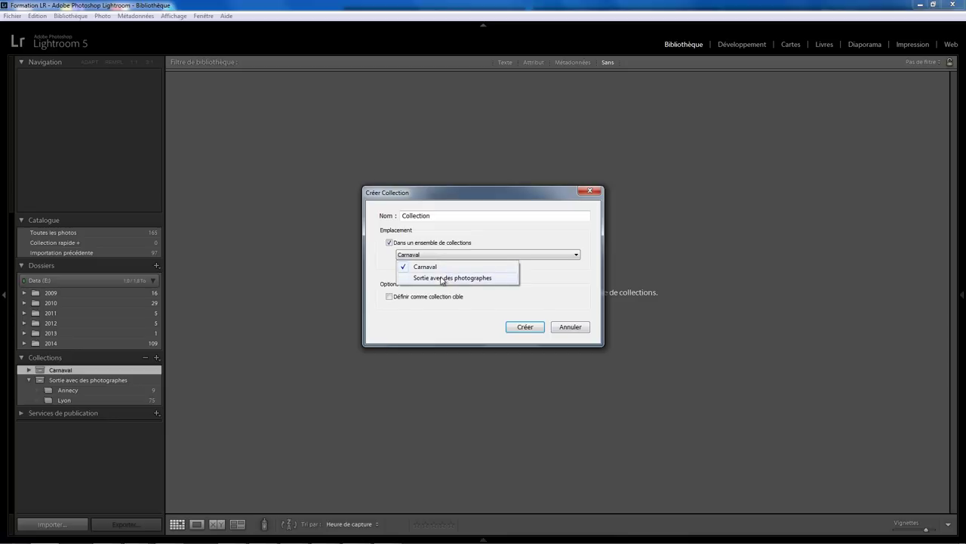
click(437, 215)
double_click(436, 216)
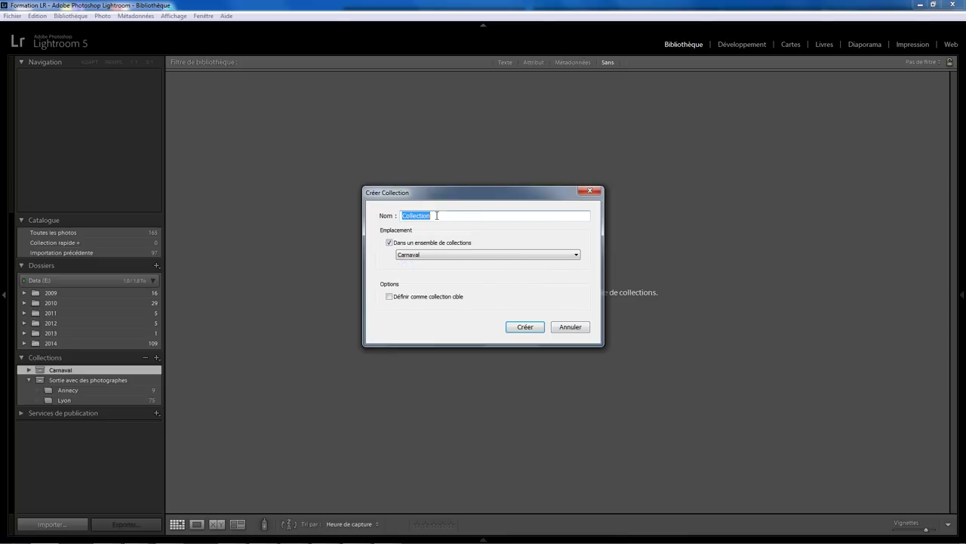
text(Annecy)
click(530, 328)
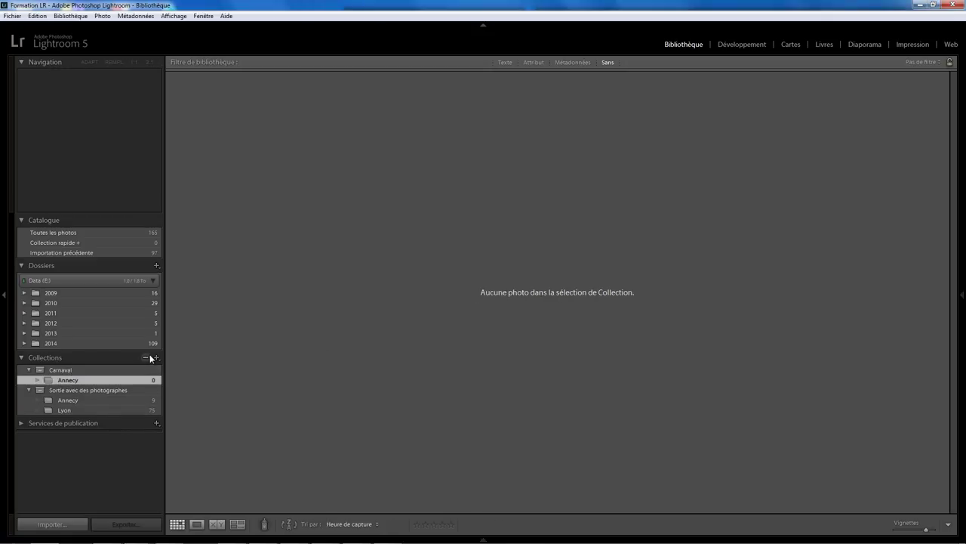
Step: Create a 'Venise' collection and move it into the Carnaval set
click(91, 370)
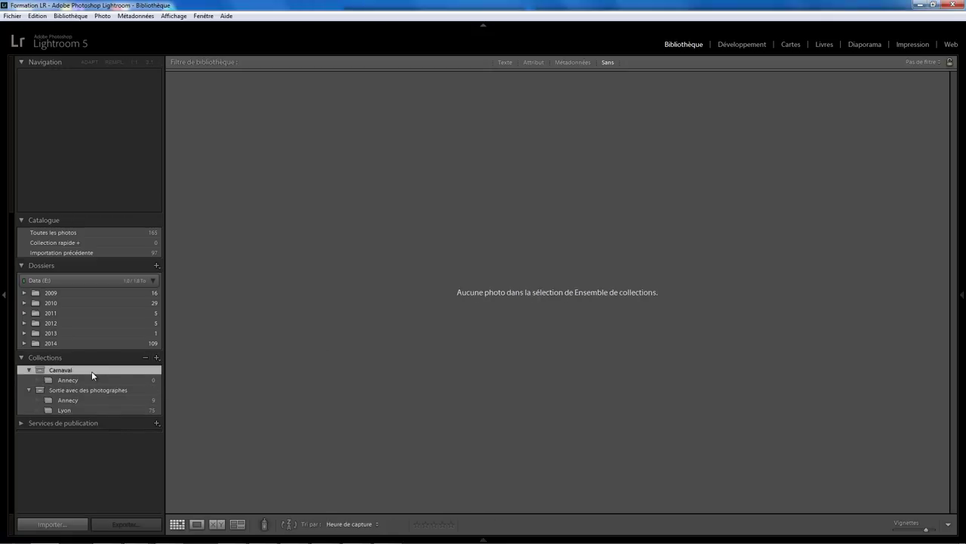
click(157, 357)
click(192, 370)
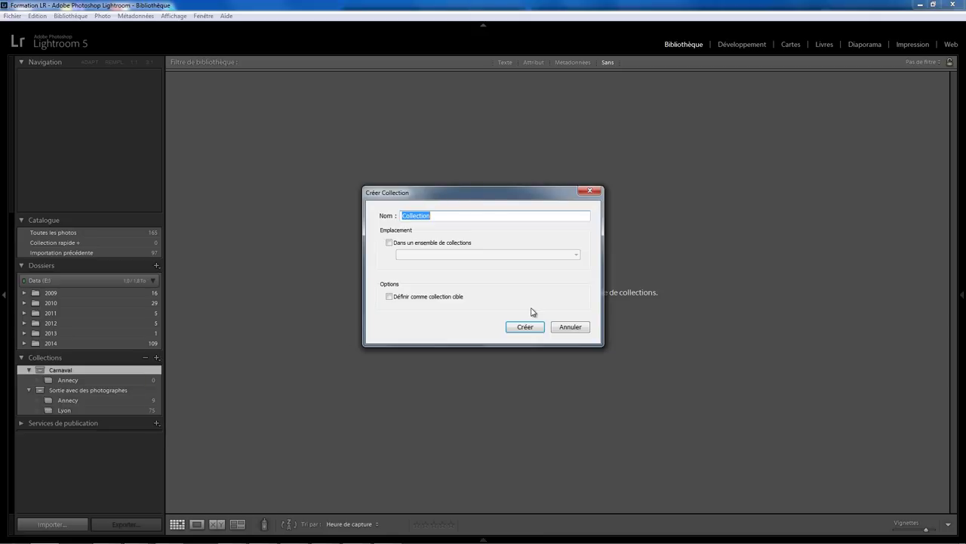
text(Veni)
text(se)
click(526, 327)
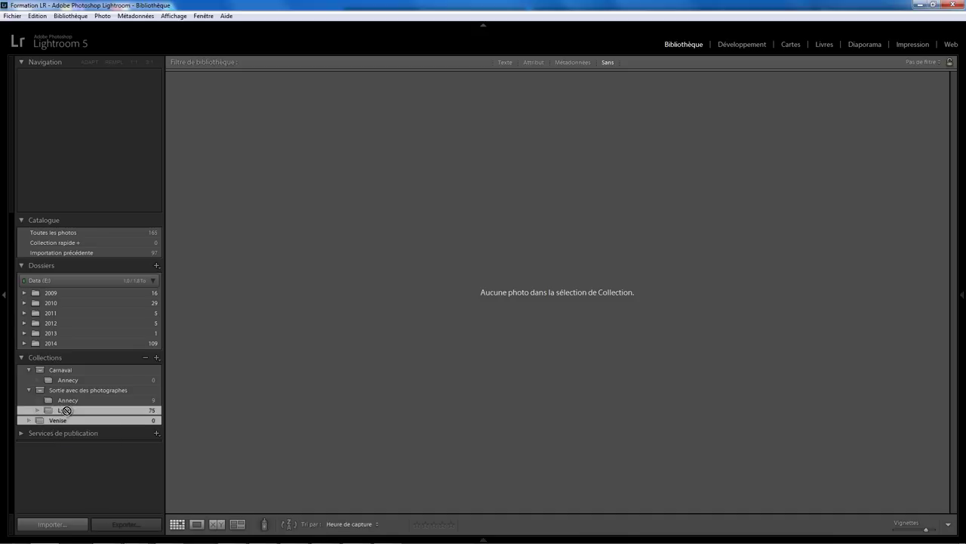
drag(63, 372, 64, 371)
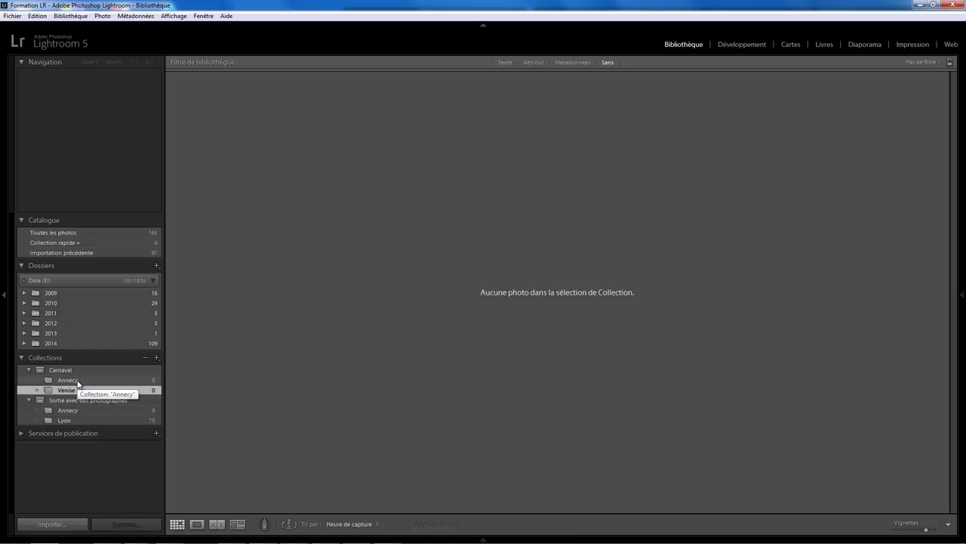
Step: In the 2014 folder, select the parasol carnival photo and one other carnival photo
click(50, 343)
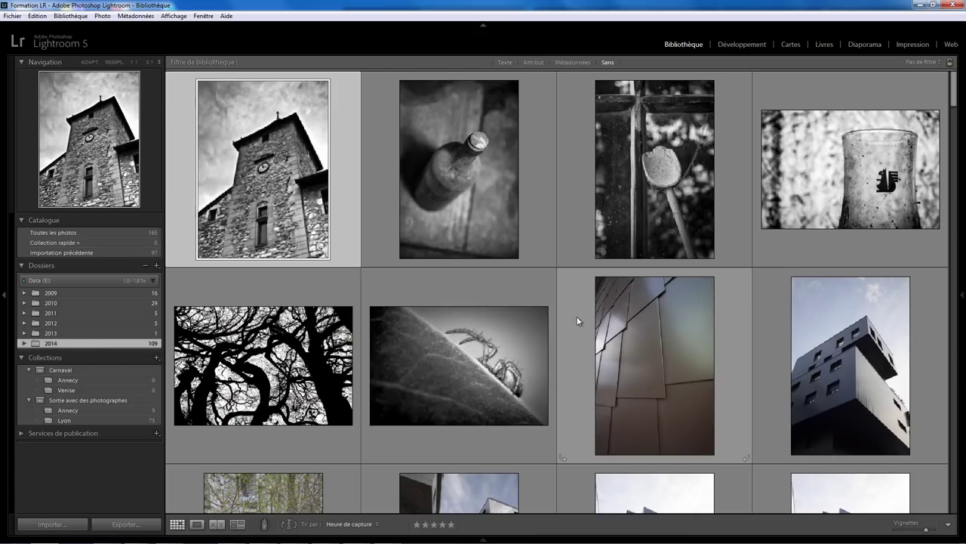
scroll(564, 315, down, 5)
scroll(564, 314, down, 2)
scroll(564, 316, down, 5)
scroll(565, 316, down, 5)
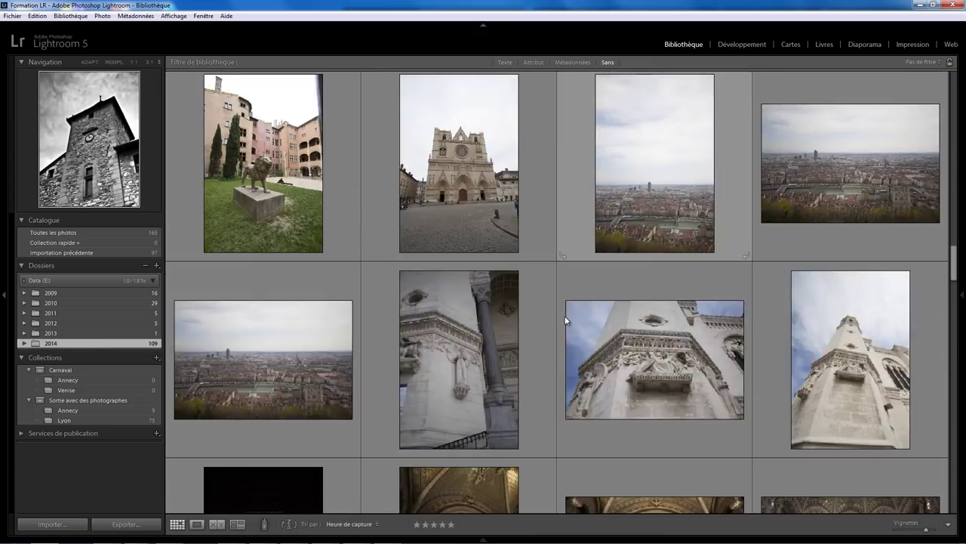
scroll(565, 316, down, 5)
scroll(565, 315, down, 5)
scroll(565, 315, down, 5)
scroll(565, 315, down, 5)
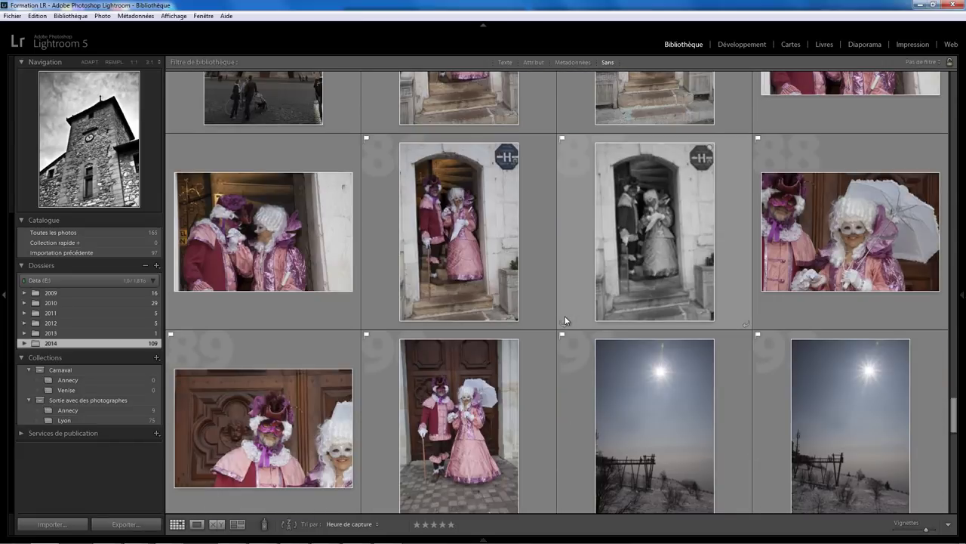
scroll(544, 300, up, 1)
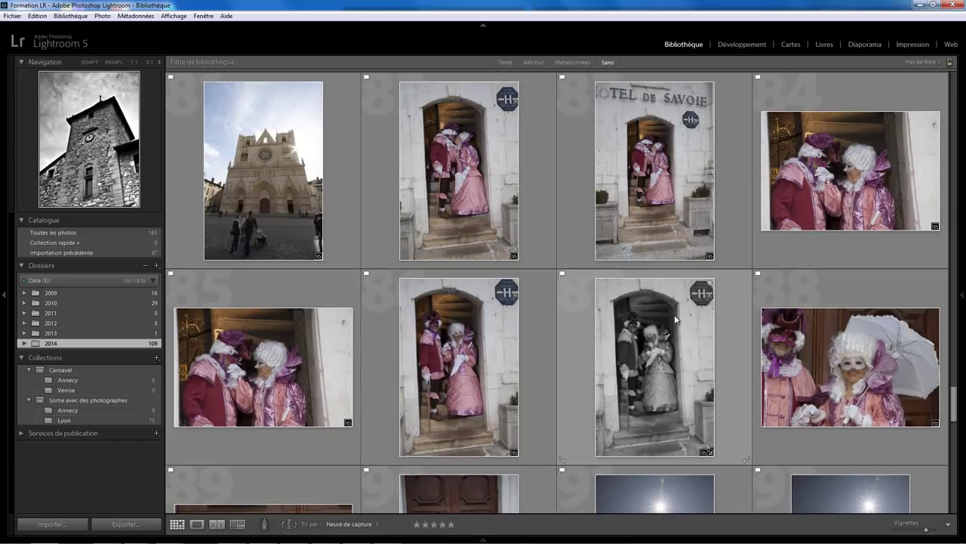
scroll(678, 314, down, 1)
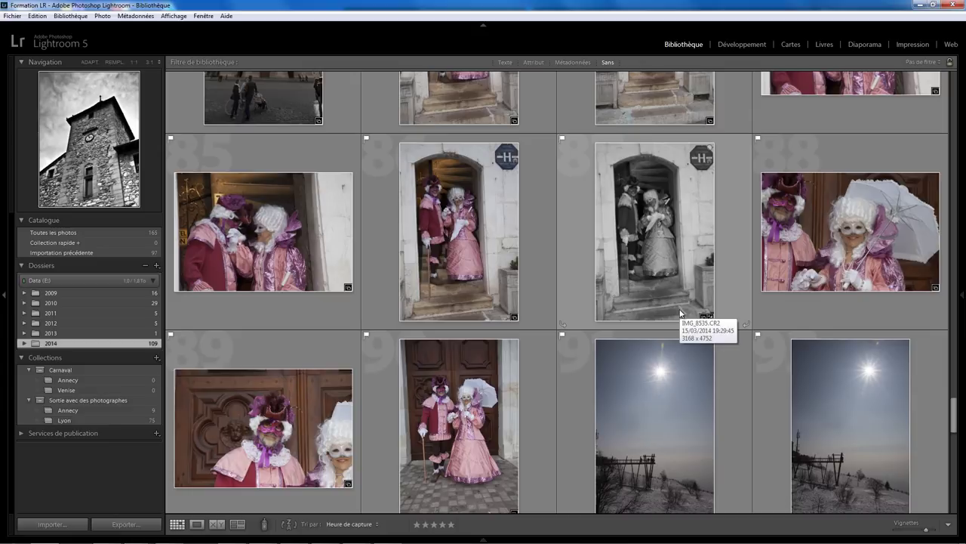
click(789, 305)
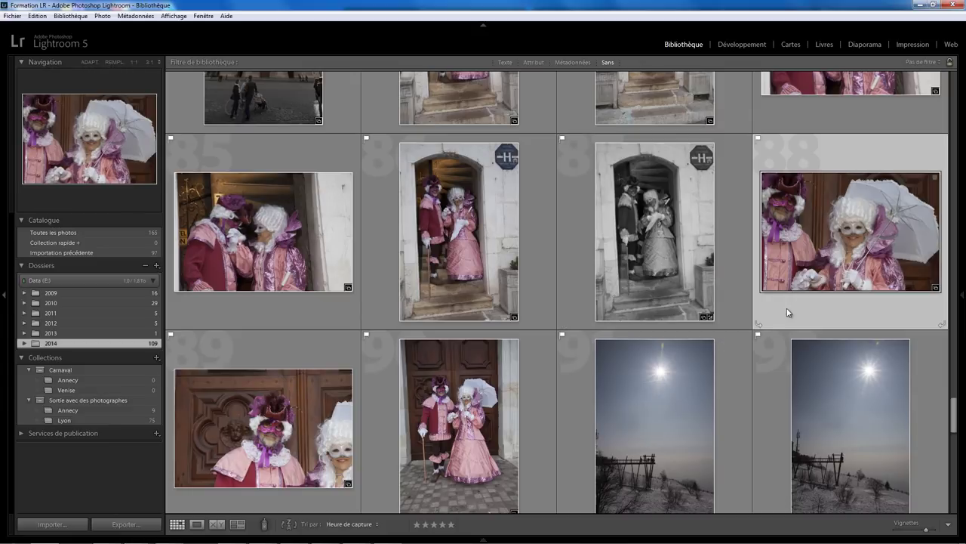
ctrl+click(540, 386)
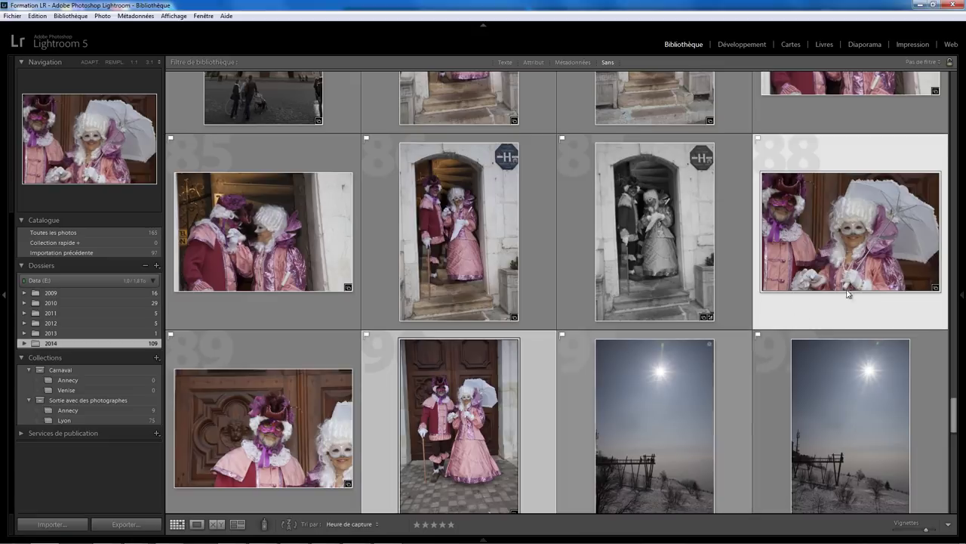
Step: Add both selected photos to Carnaval's Annecy collection and view its contents
right_click(129, 382)
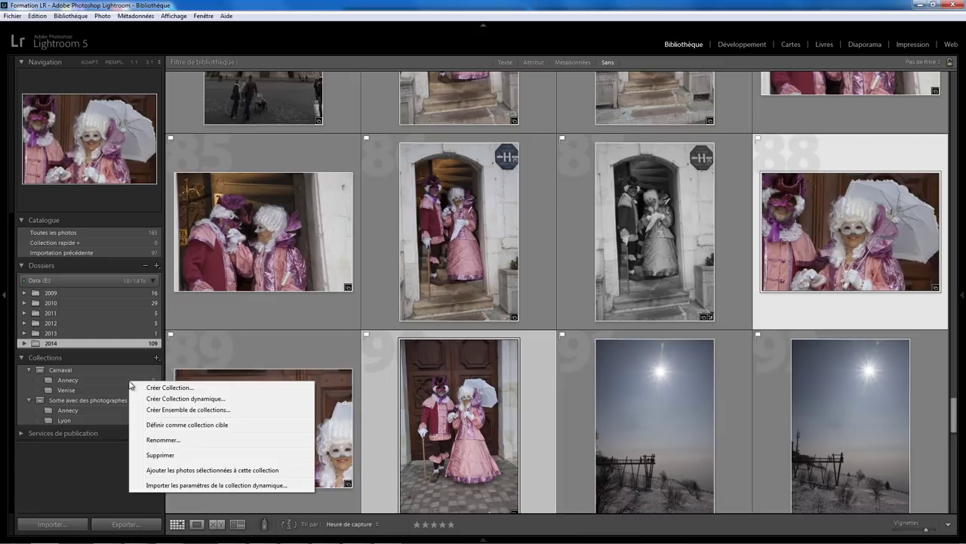
click(208, 469)
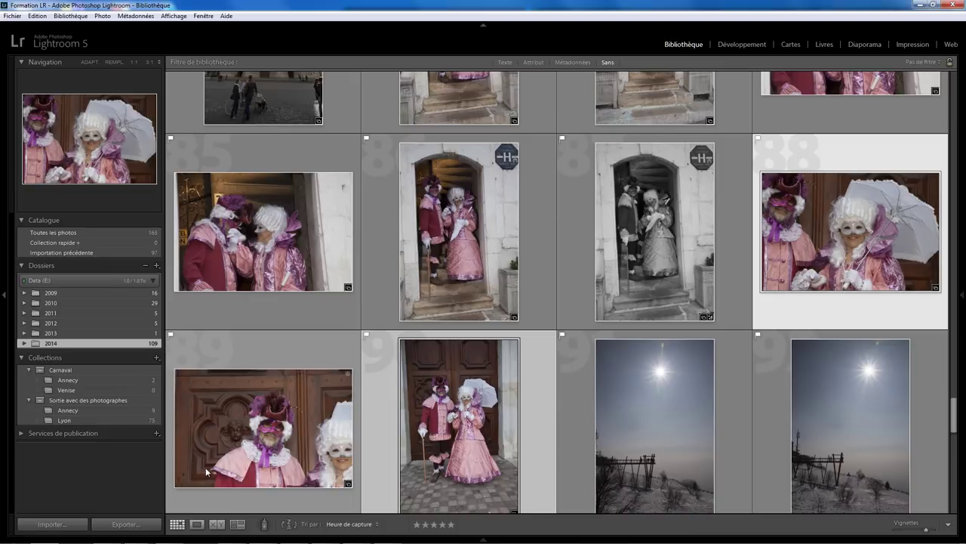
click(127, 379)
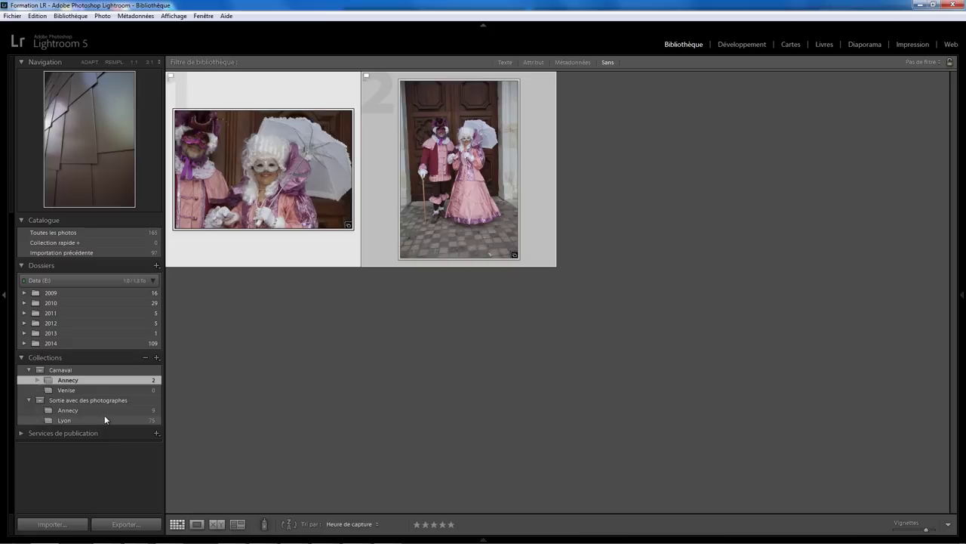
click(105, 410)
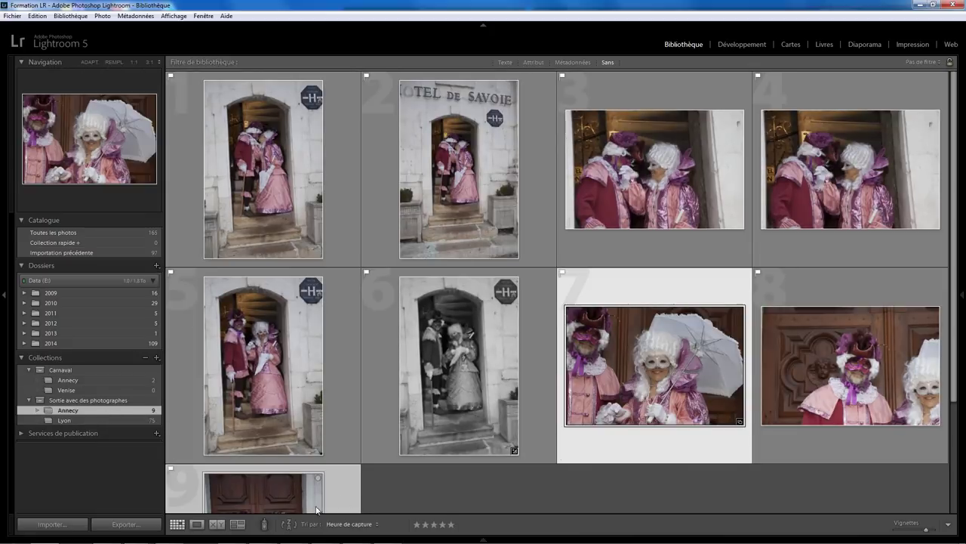
scroll(363, 468, down, 2)
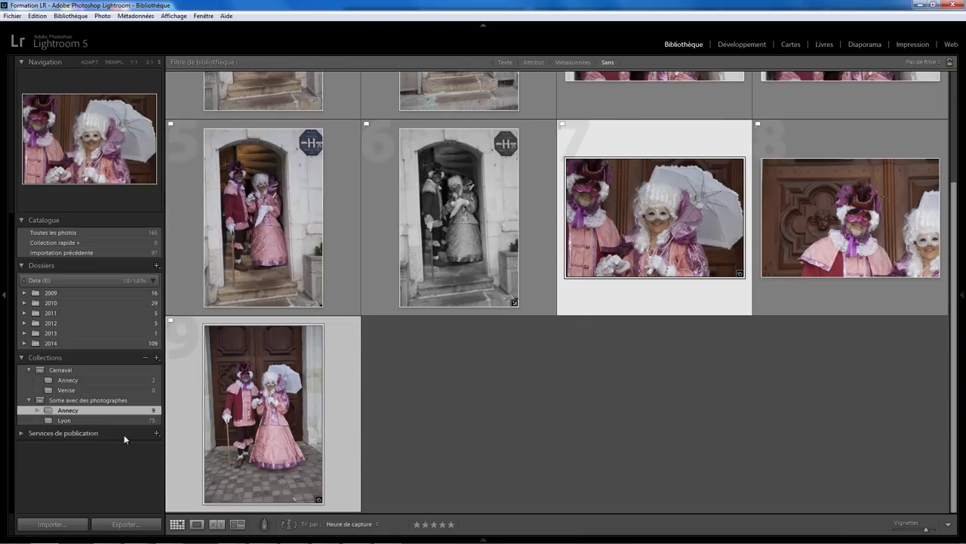
click(103, 381)
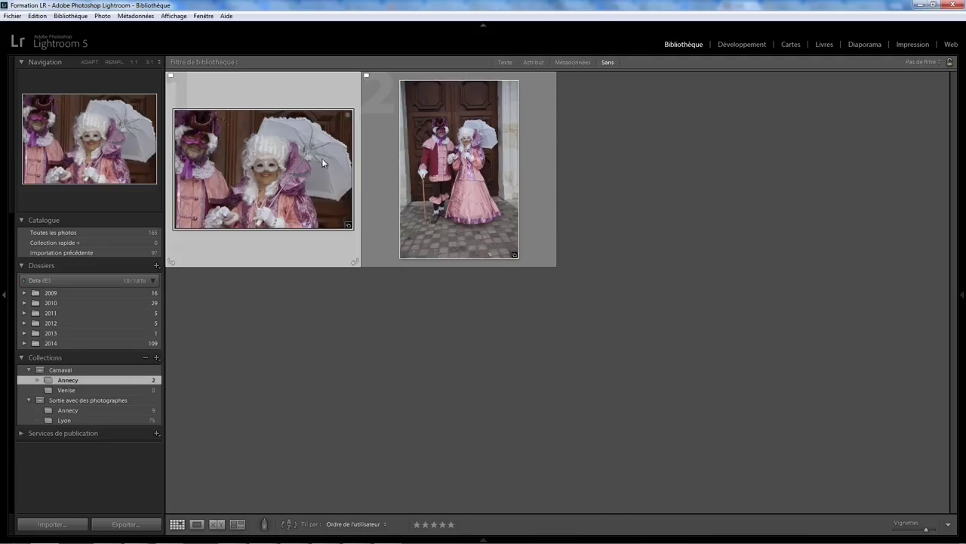
mouse_move(264, 169)
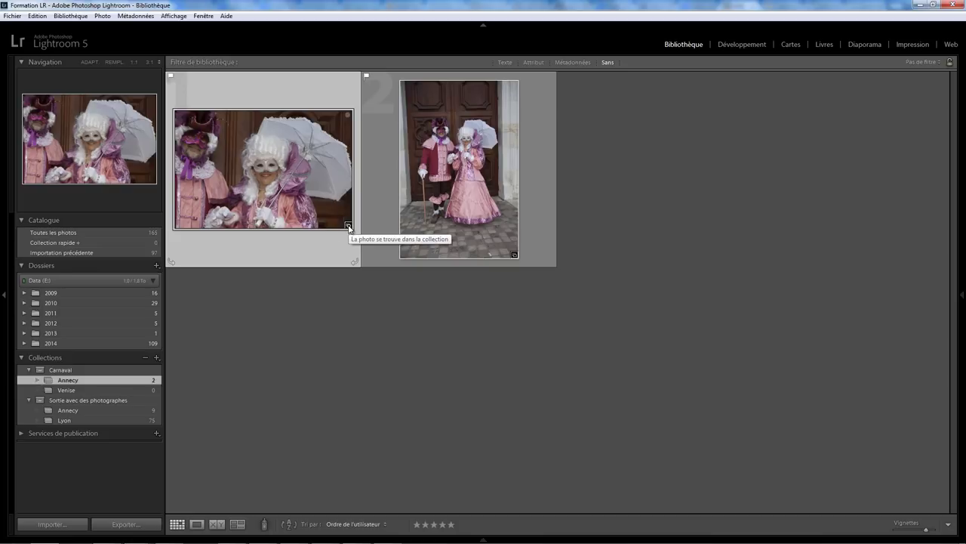
click(348, 226)
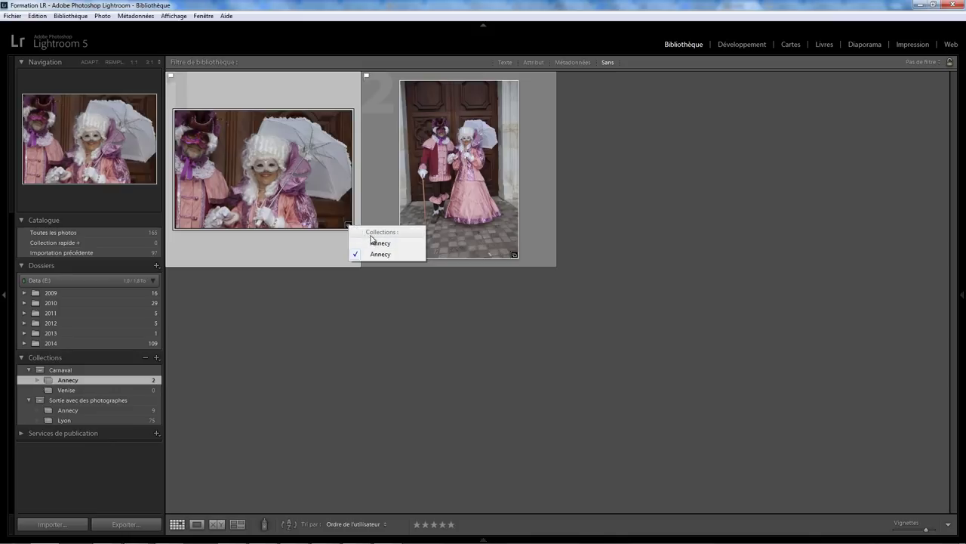
click(375, 243)
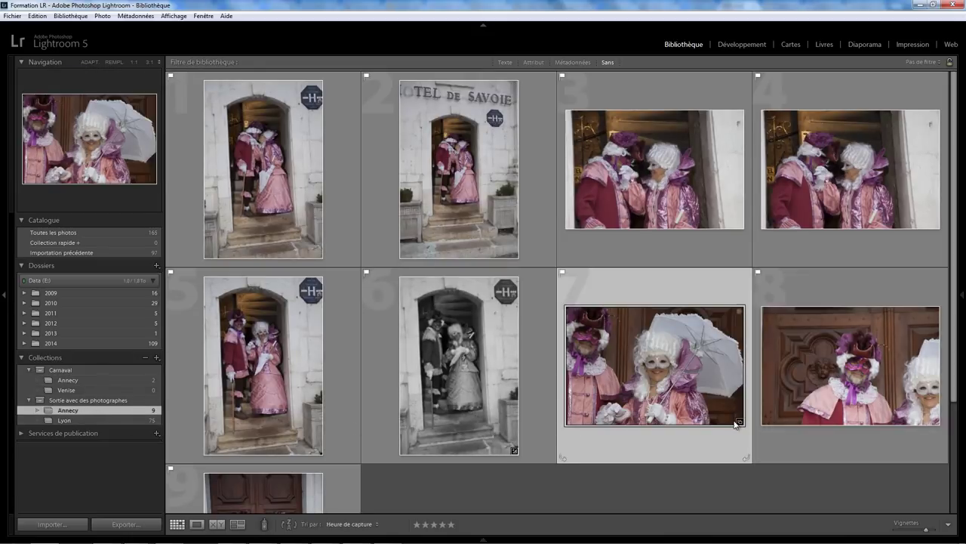
click(739, 421)
click(766, 450)
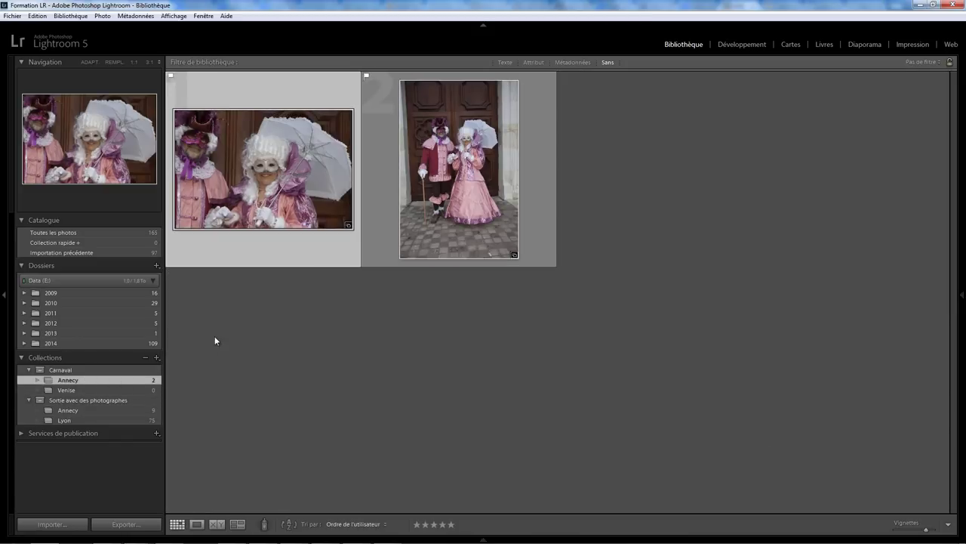
Step: Remove the umbrella photo from Carnaval's Annecy collection with 'Supprimer de la collection'
mouse_move(263, 169)
right_click(279, 237)
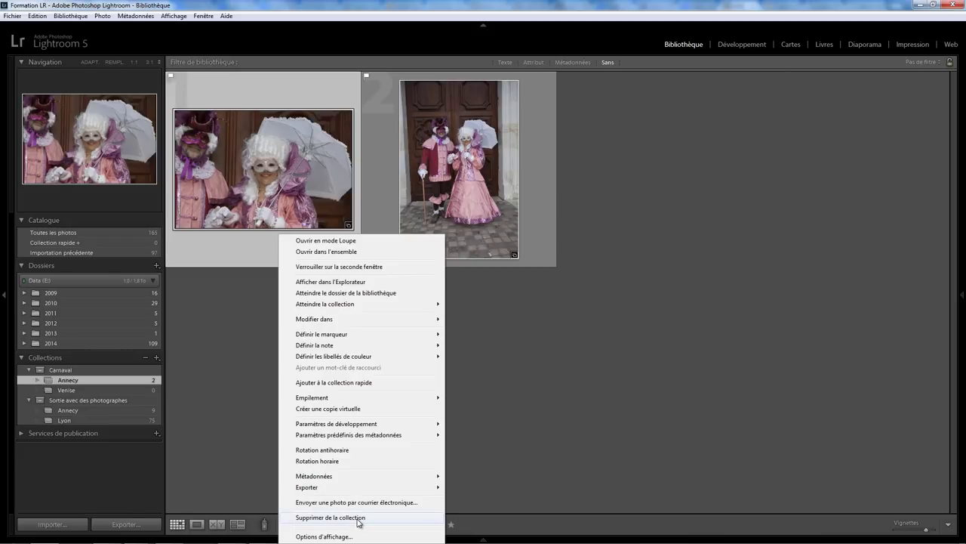
click(330, 518)
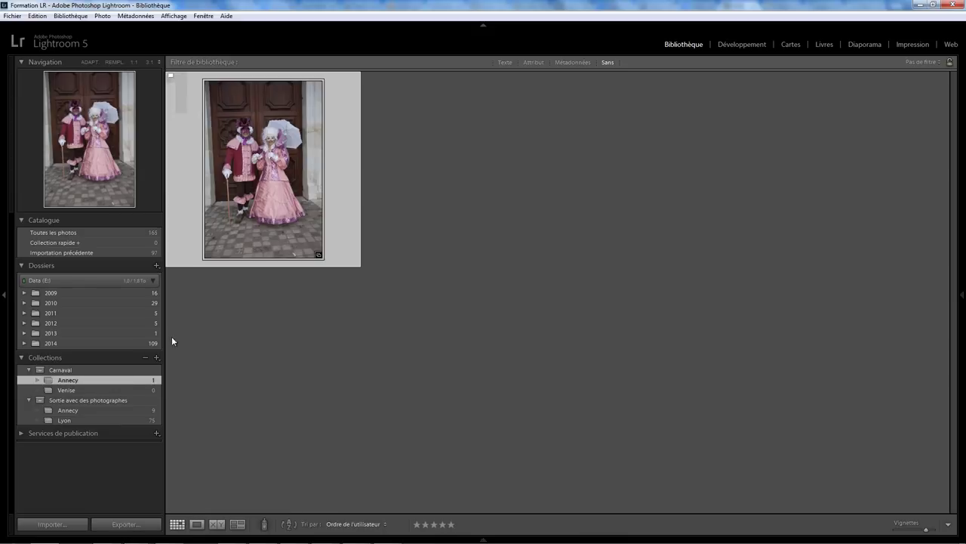
Step: Drag the costumed-figures doorway photo from 2014 into Carnaval's Annecy collection and view it
click(85, 344)
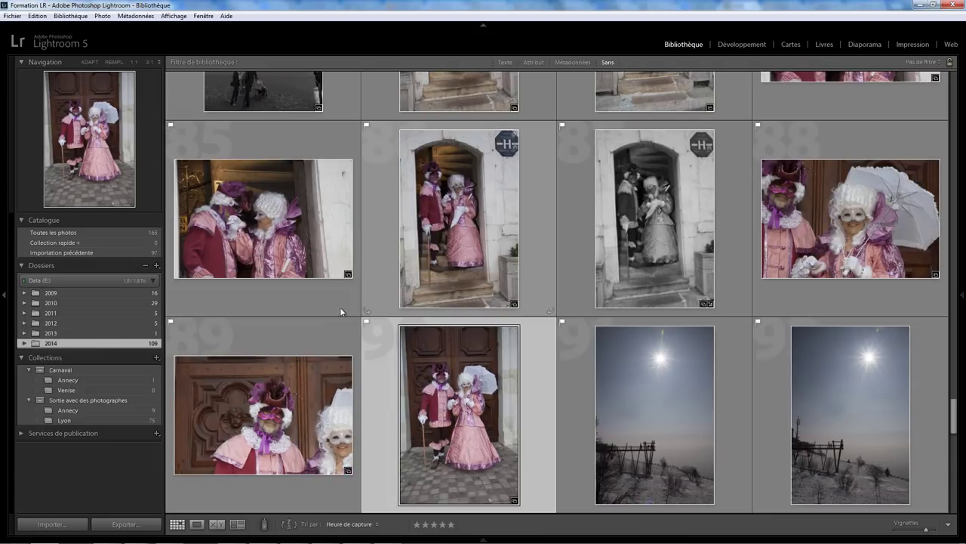
scroll(552, 328, up, 5)
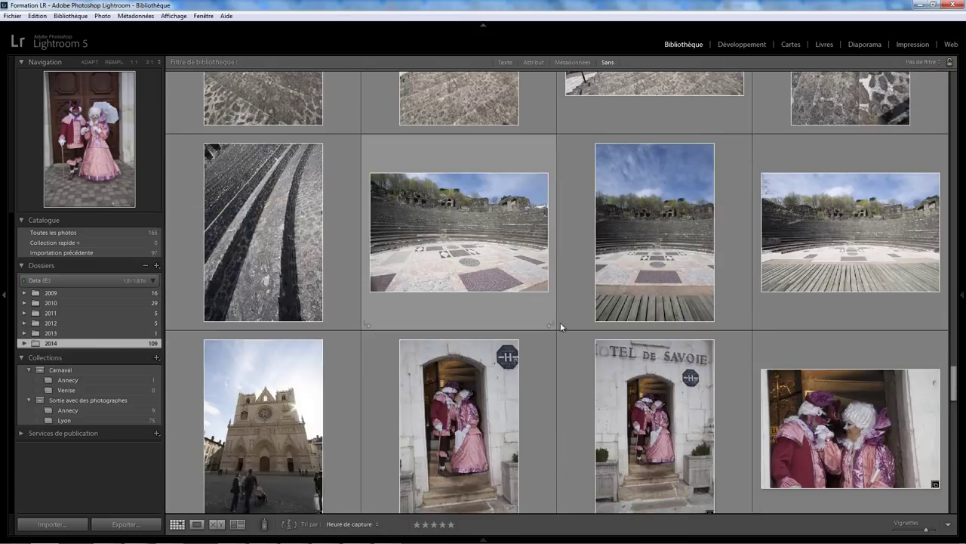
scroll(837, 229, down, 2)
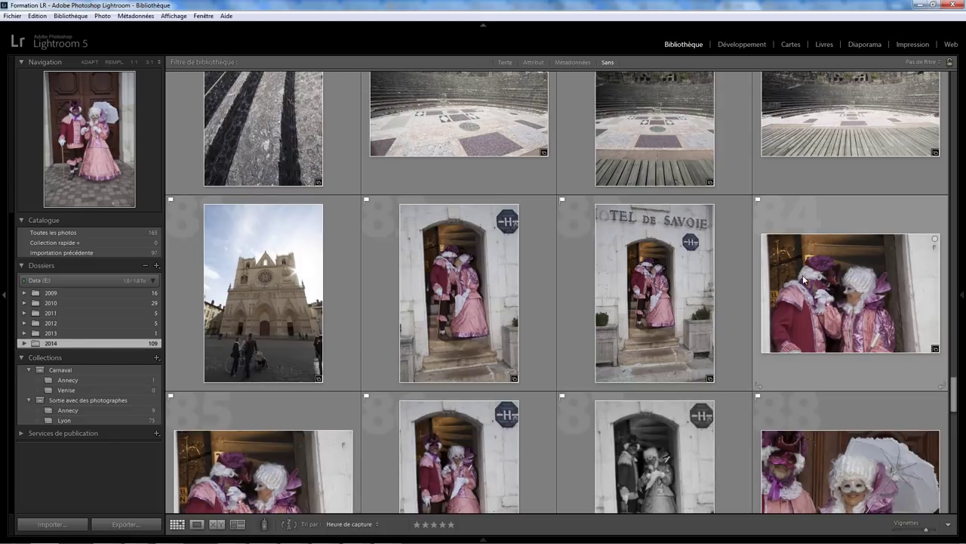
mouse_move(853, 300)
mouse_down()
mouse_move(110, 341)
mouse_move(104, 381)
mouse_up()
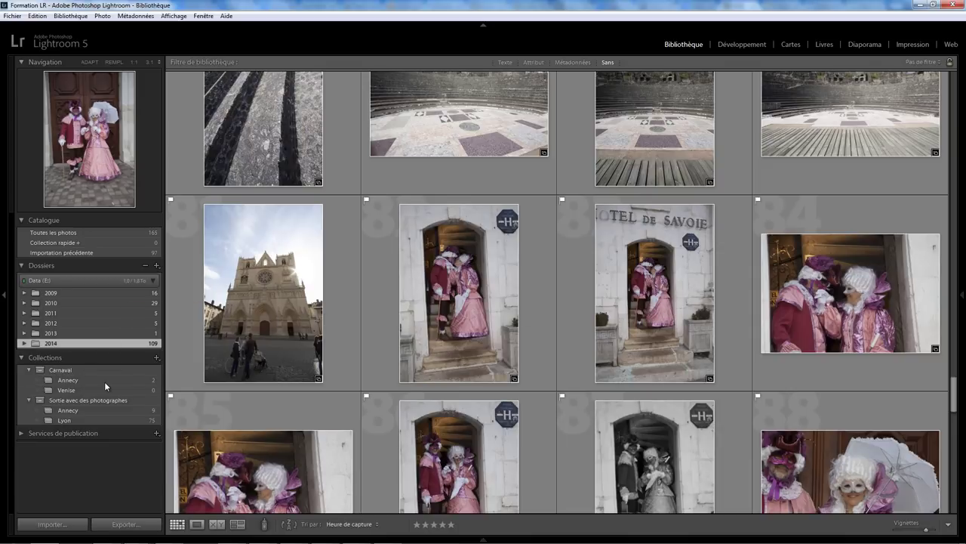
click(113, 381)
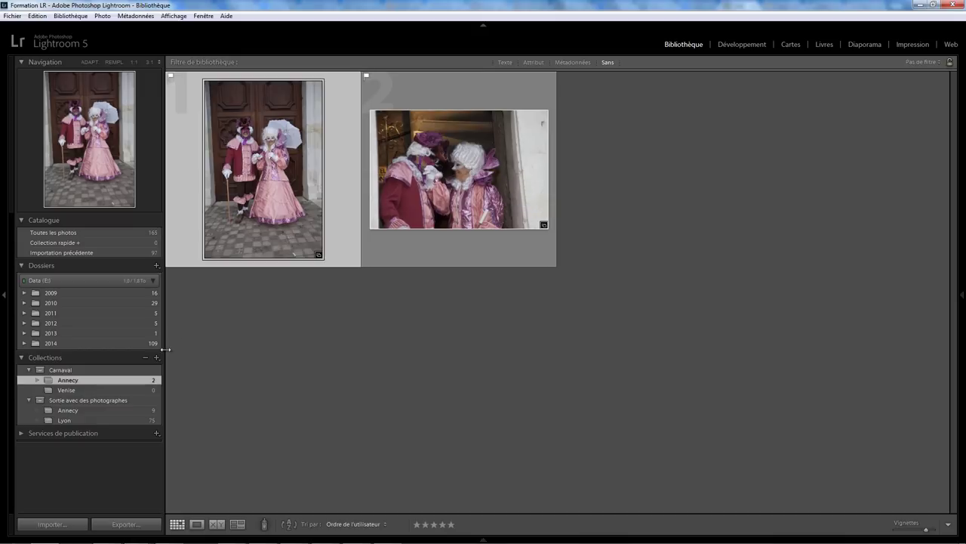
Step: Drag the full-length costumed-pair doorway photo from Sortie's Annecy into Carnaval's Annecy, making three photos
click(122, 411)
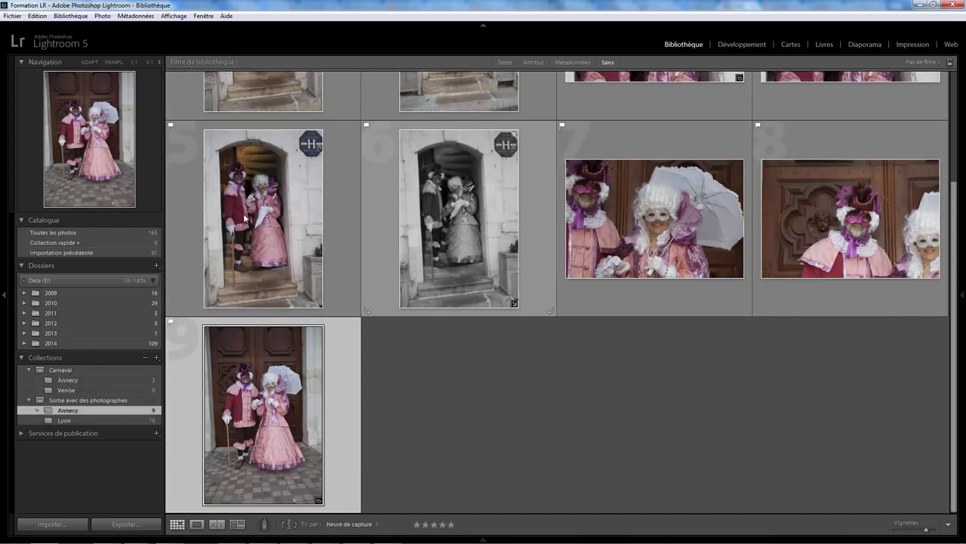
mouse_move(272, 222)
mouse_down()
mouse_move(240, 240)
mouse_move(98, 380)
mouse_up()
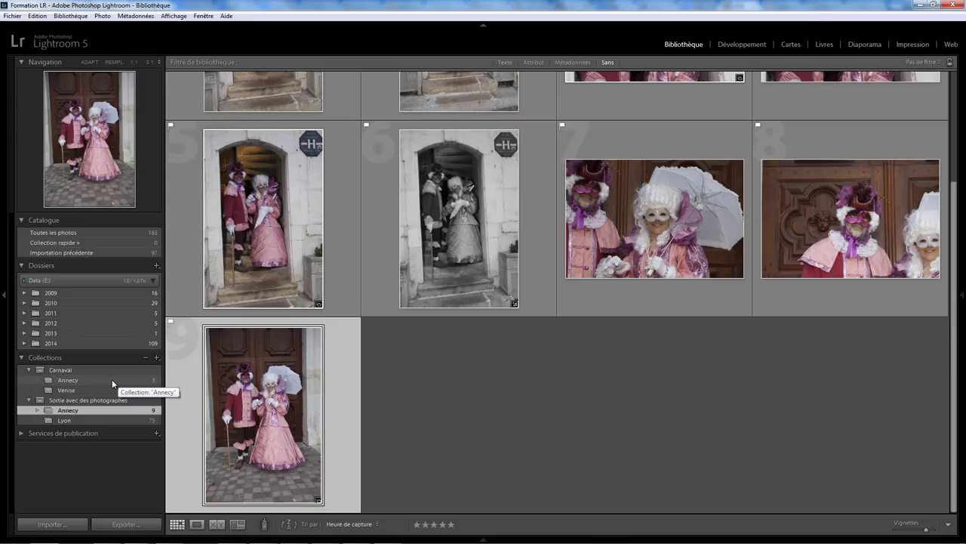
click(112, 379)
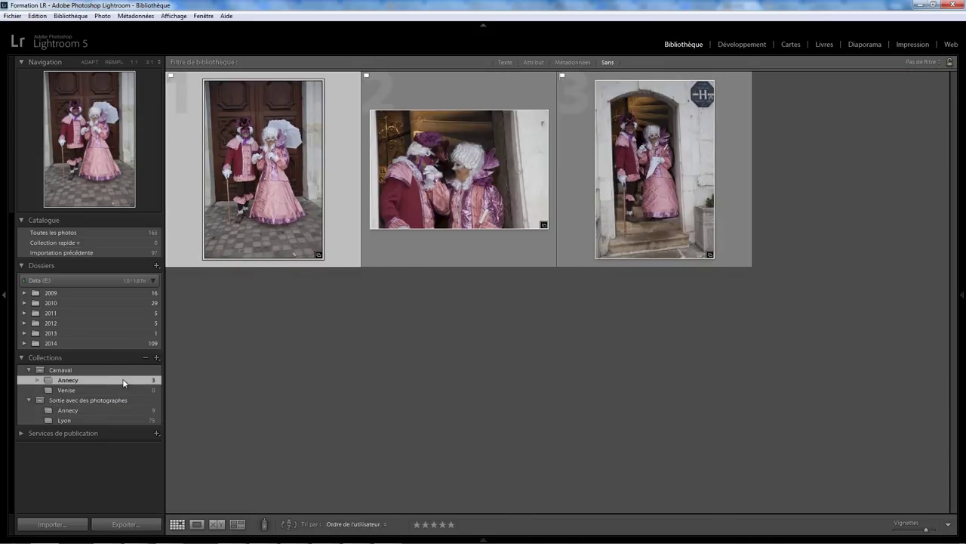
mouse_move(459, 169)
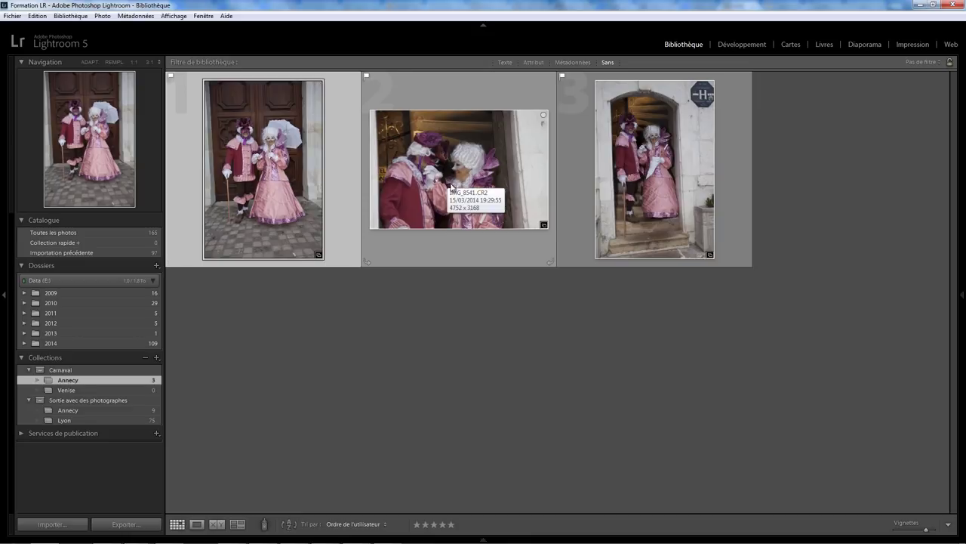
Step: Delete the Annecy collection from the Carnaval set and confirm the deletion
right_click(127, 379)
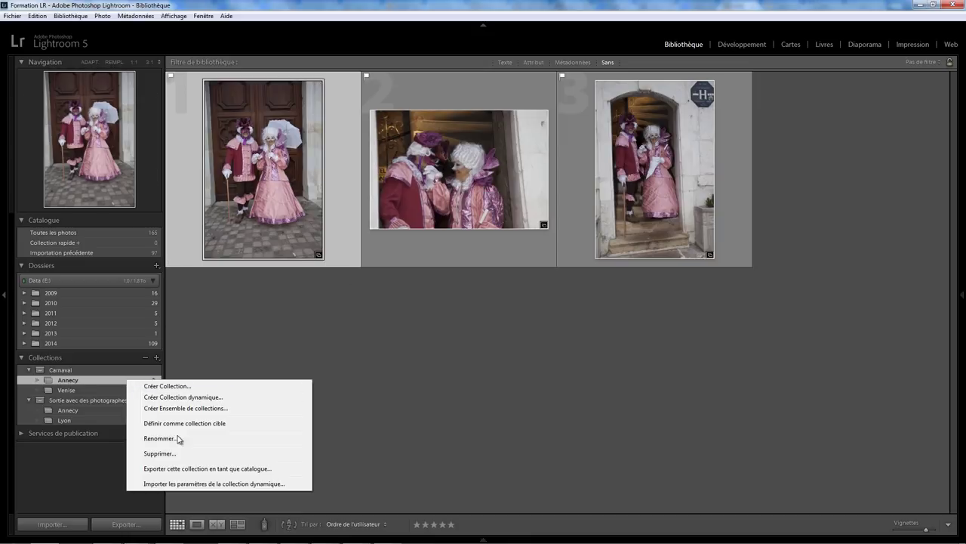
click(161, 453)
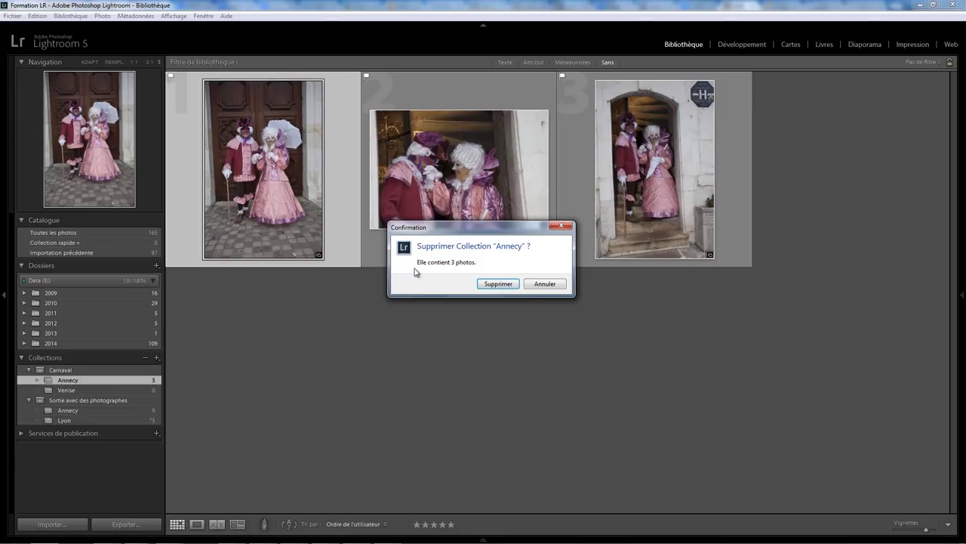
click(499, 284)
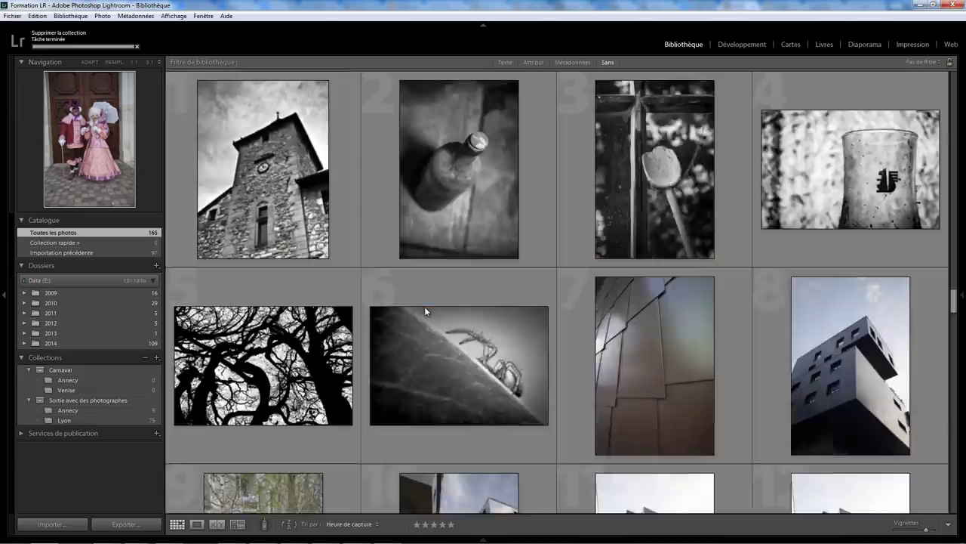
Step: Display the nine carnival photos in Sortie avec des photographes > Annecy
click(132, 400)
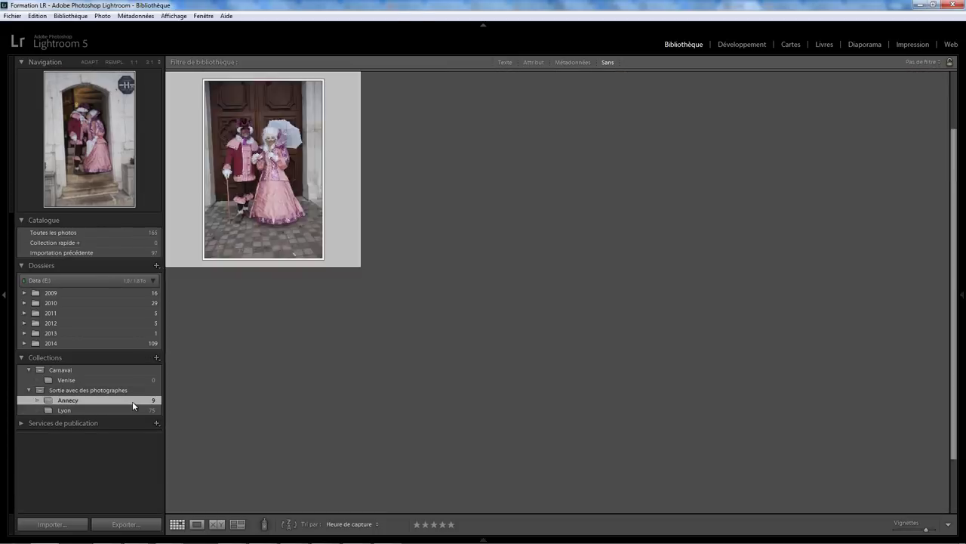
scroll(571, 326, up, 2)
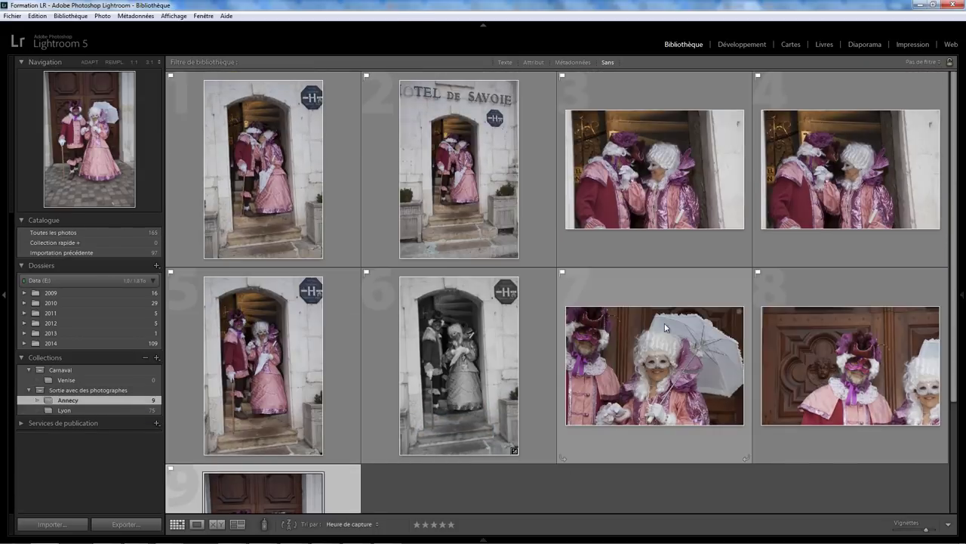